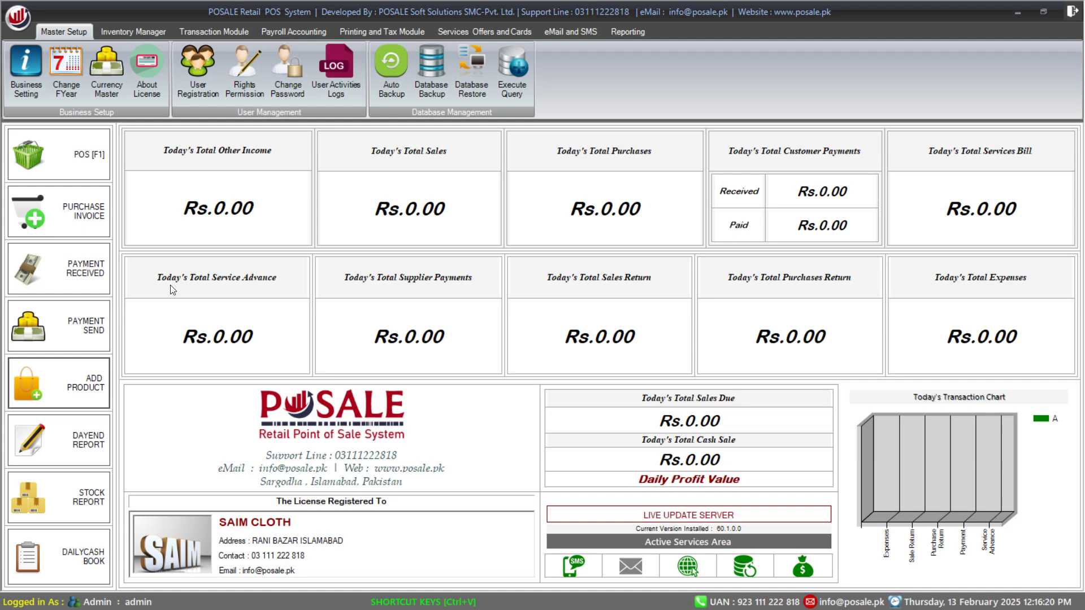
Open the bulk opening stock entry form and set its storage type to Store.
click(134, 29)
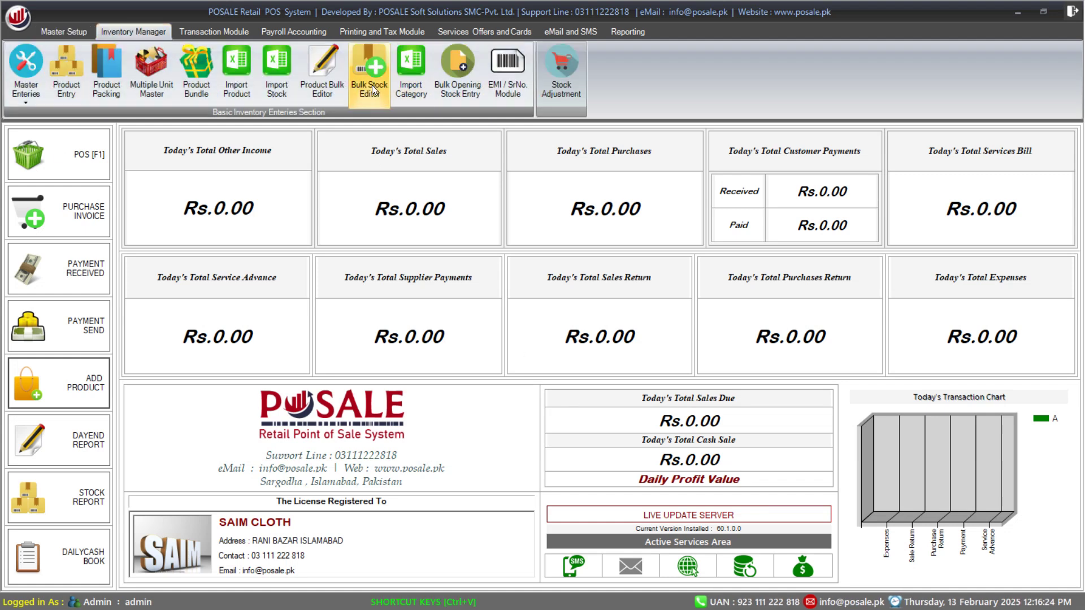
click(464, 94)
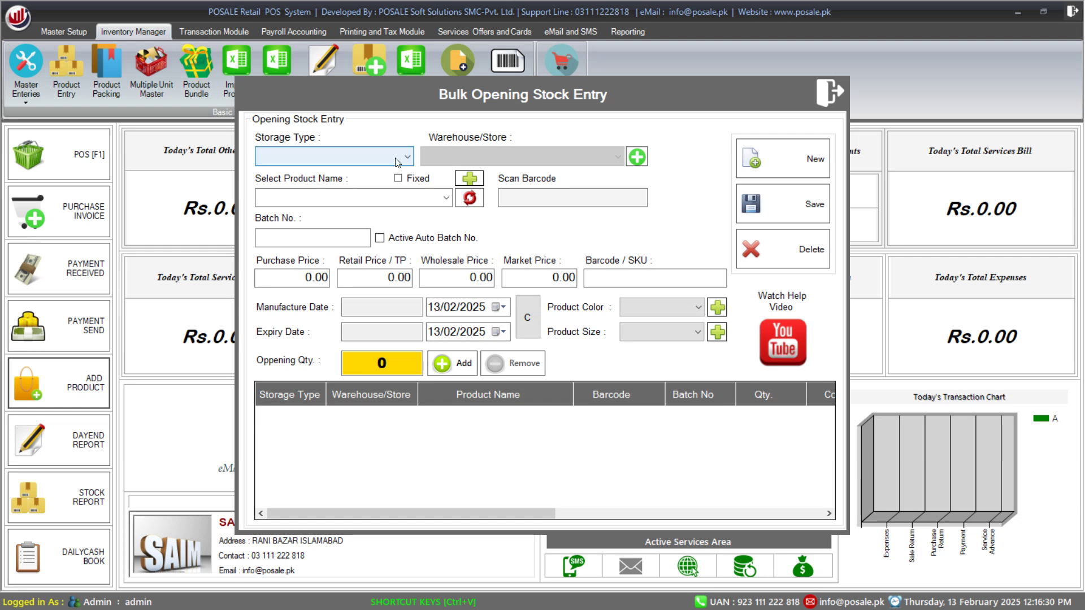
click(406, 157)
click(367, 173)
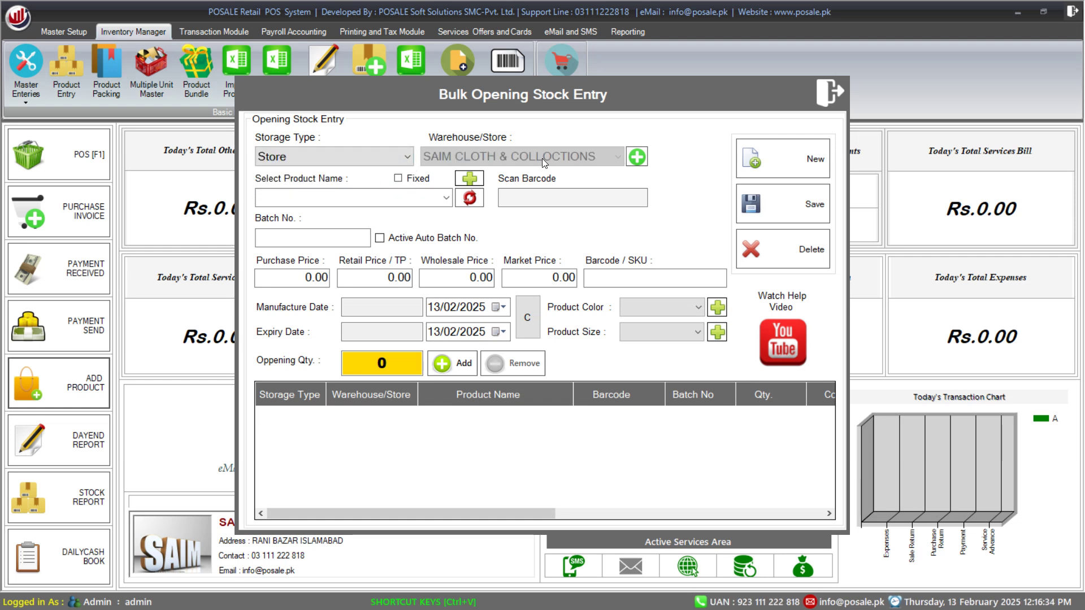
Find the product with "KHADD" and select KHADDAR SADA for the opening stock entry.
click(384, 197)
text(KHA)
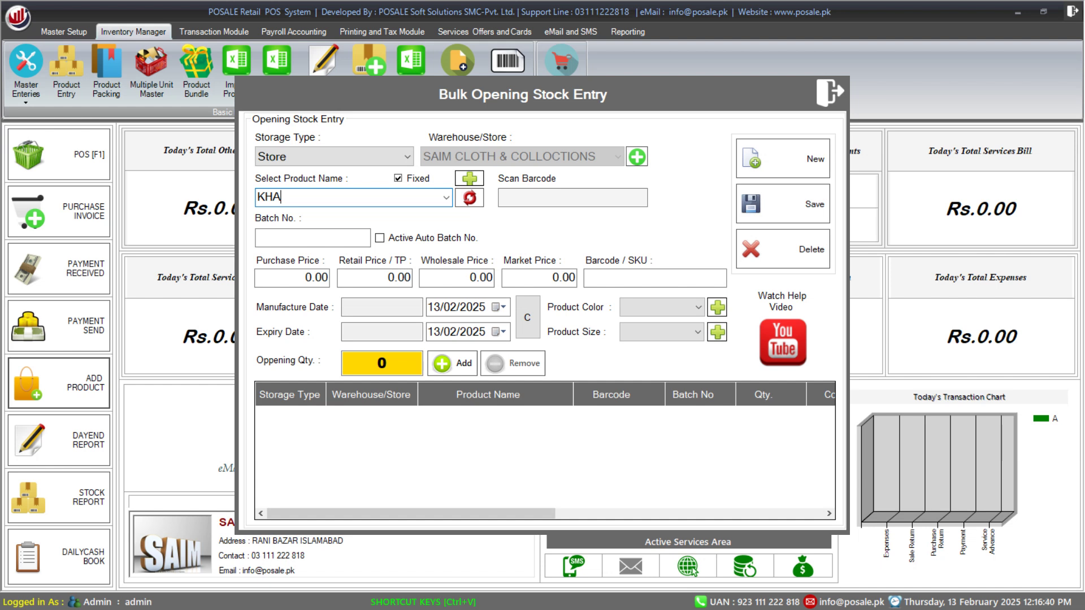
text(D)
text(D)
key(Return)
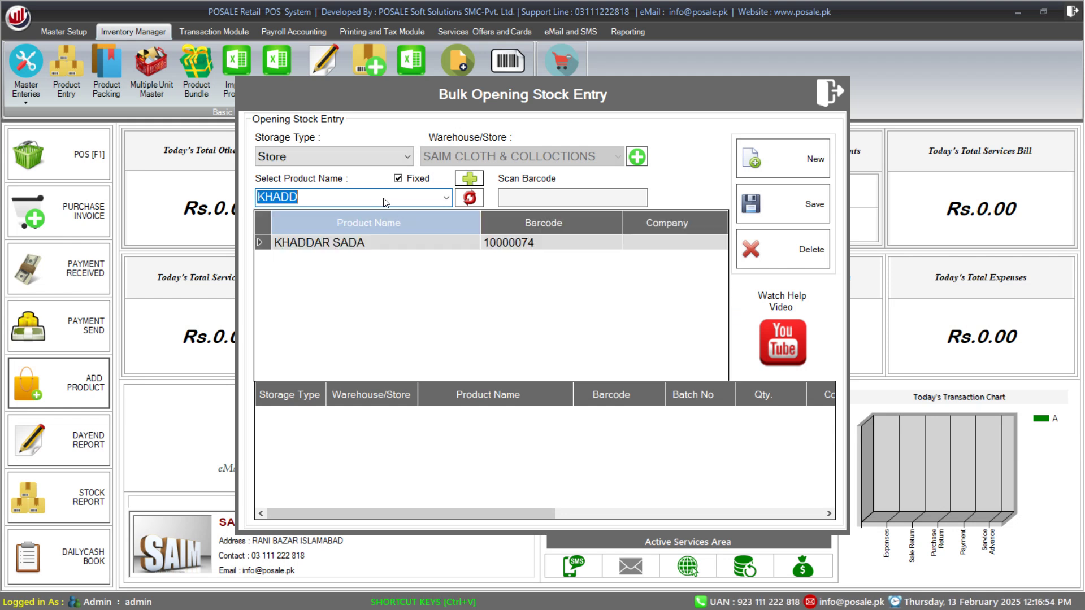
key(Tab)
key(Return)
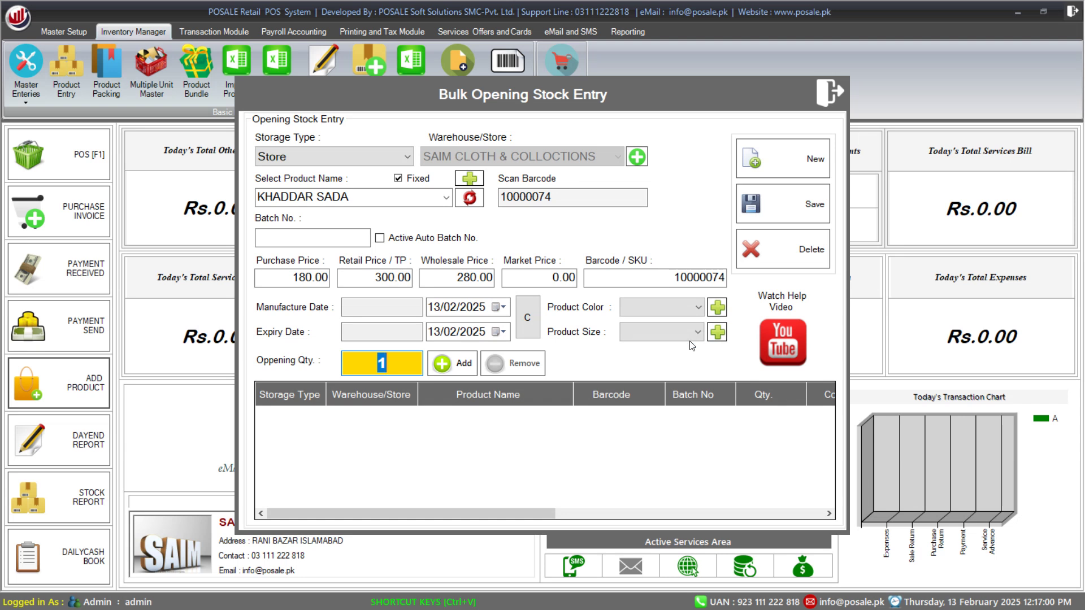
Set the opening stock's product color to BLACK and its product size to GAZ.
click(694, 310)
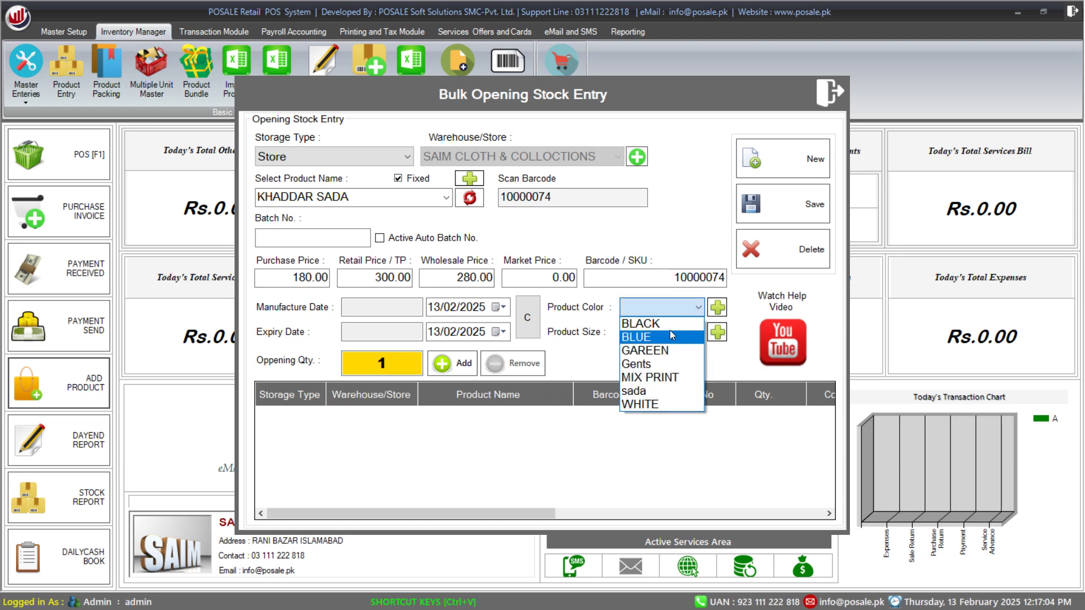
key(Up)
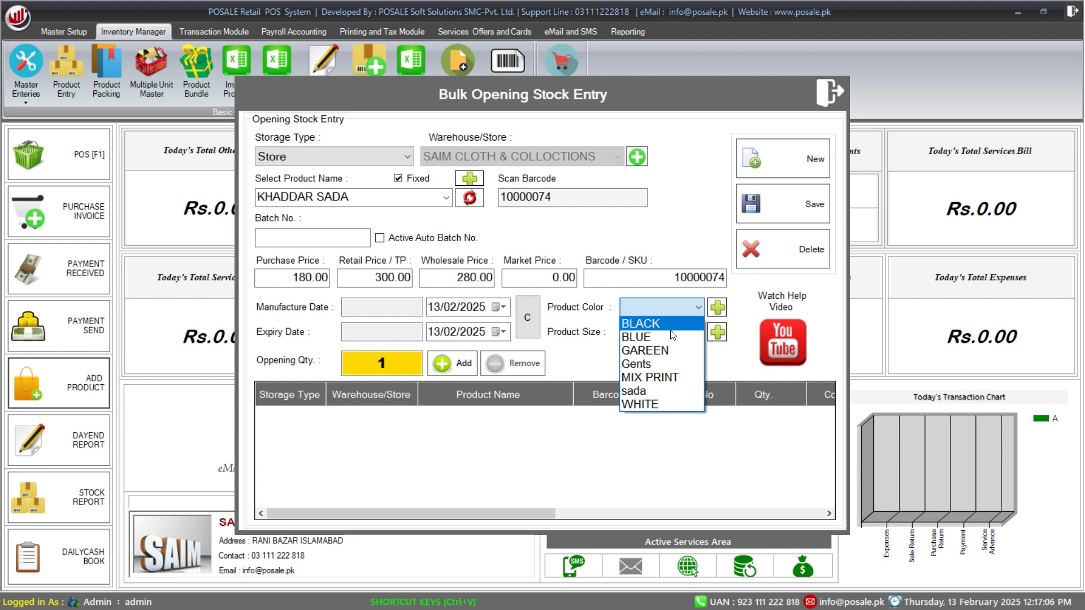
key(Return)
click(687, 332)
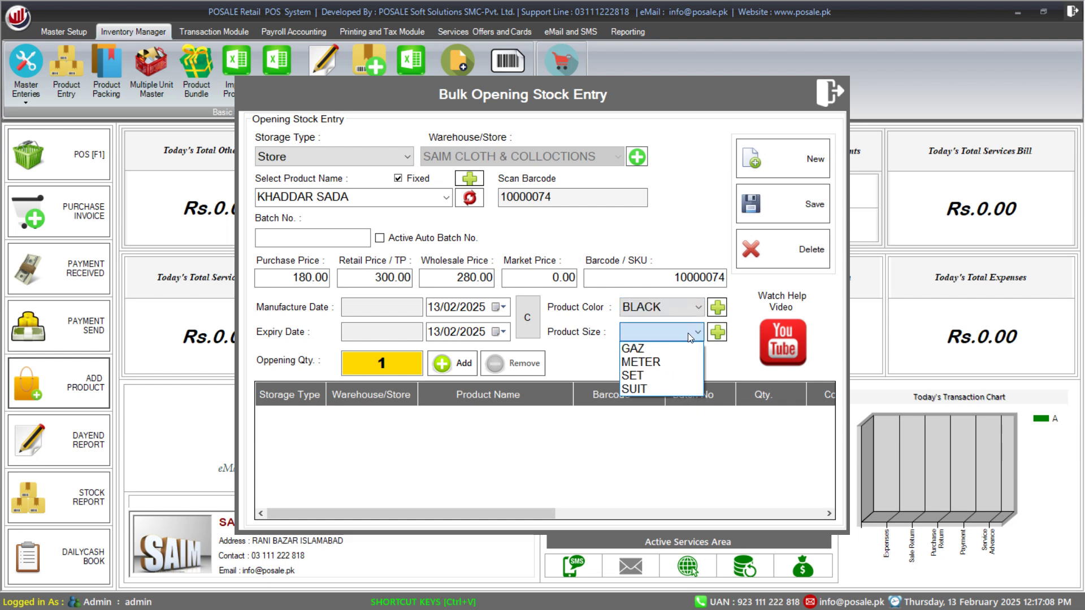
click(687, 348)
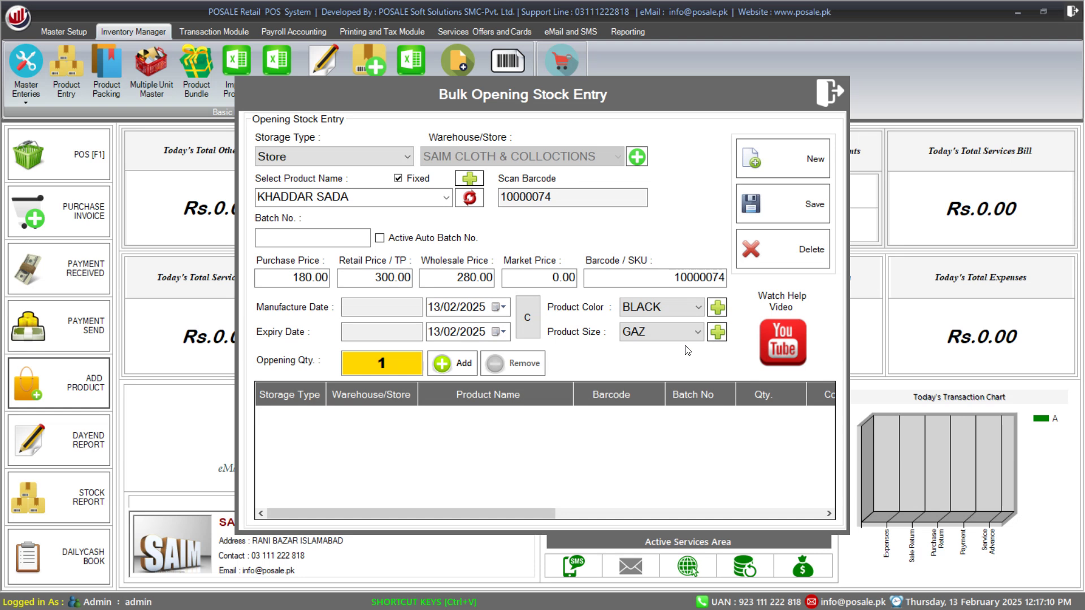
Set the opening quantity to 100 and add the KHADDAR SADA entry to the stock list.
click(395, 369)
drag(395, 369, 371, 367)
text(100)
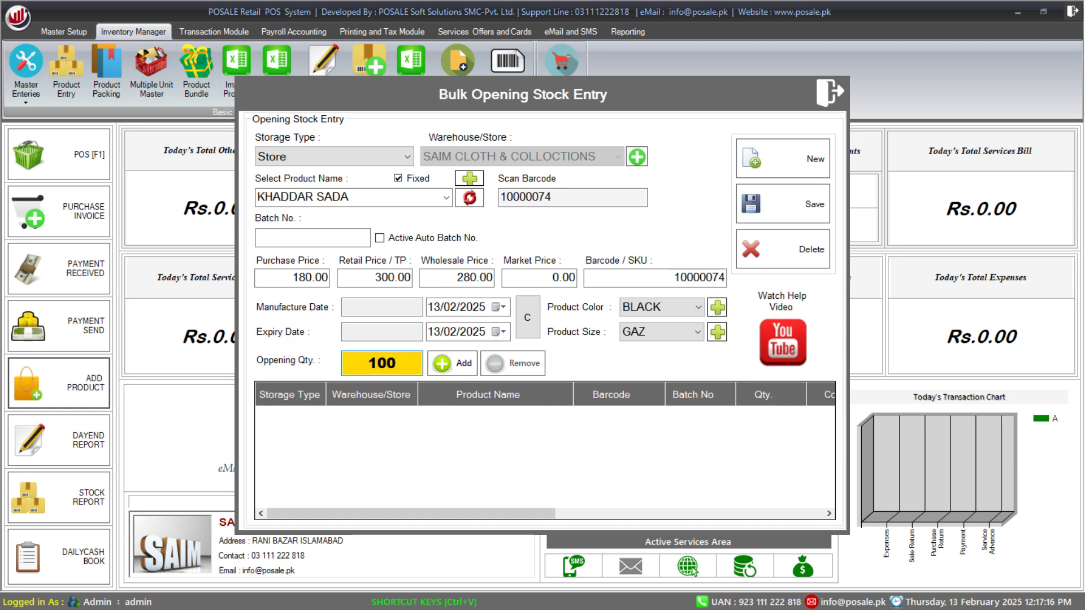
key(Return)
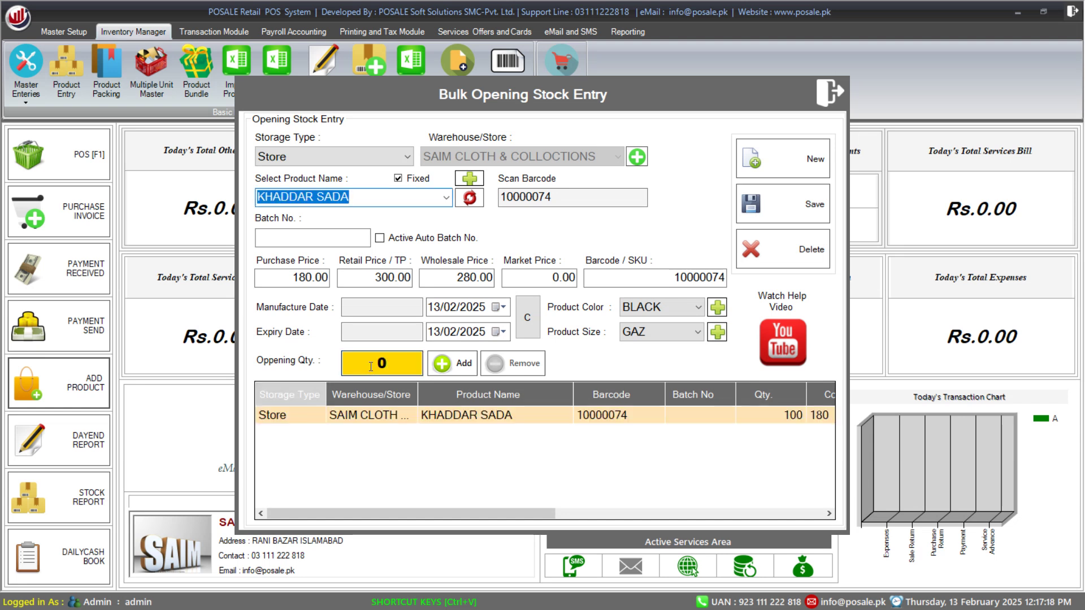
drag(545, 513, 527, 552)
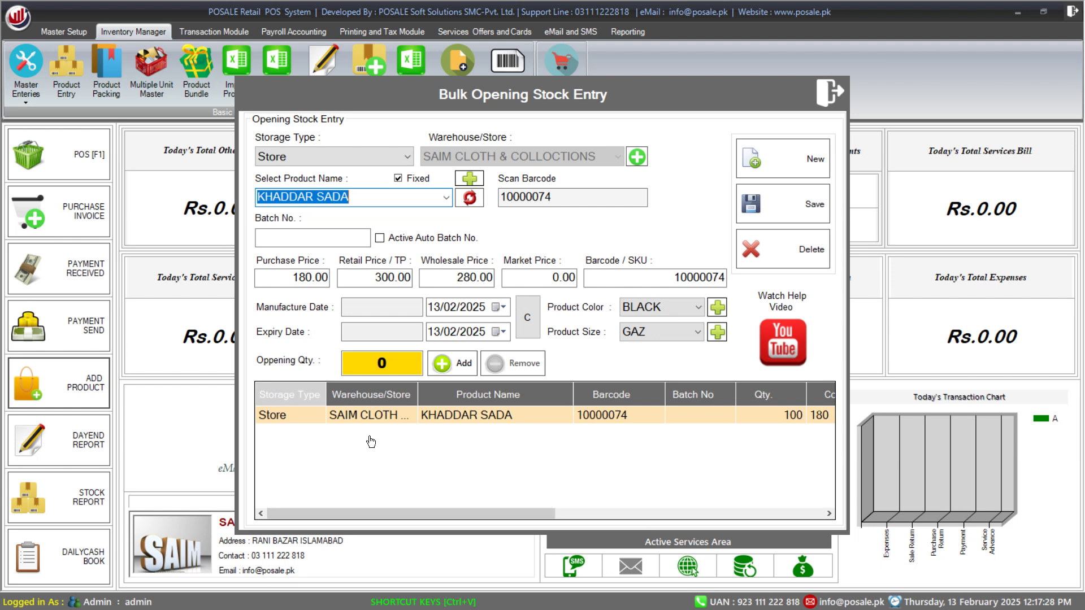
Save the opening stock entry and close the form.
text(G)
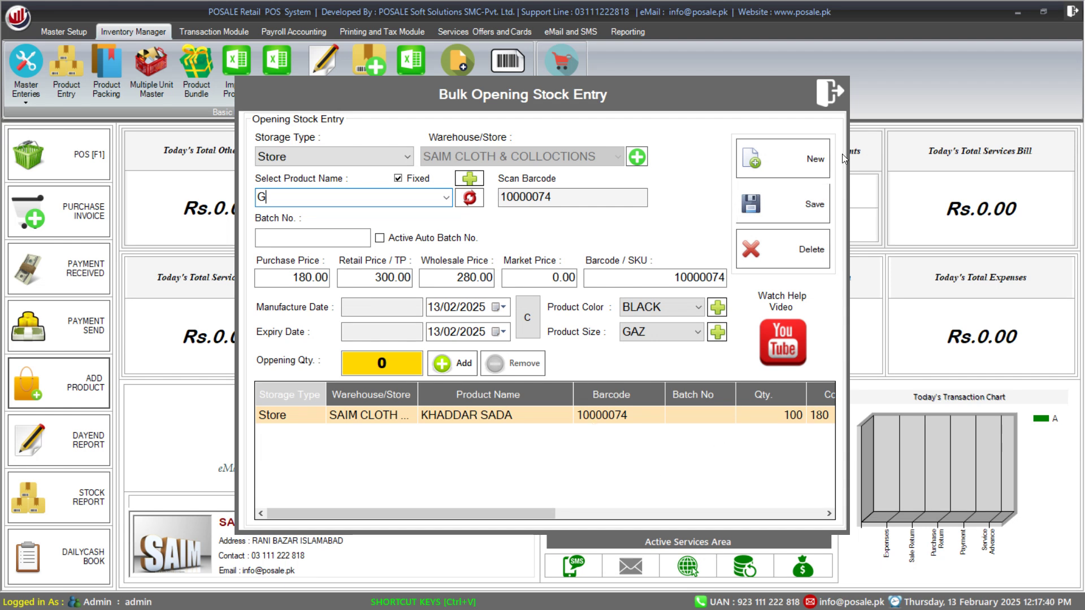
click(806, 220)
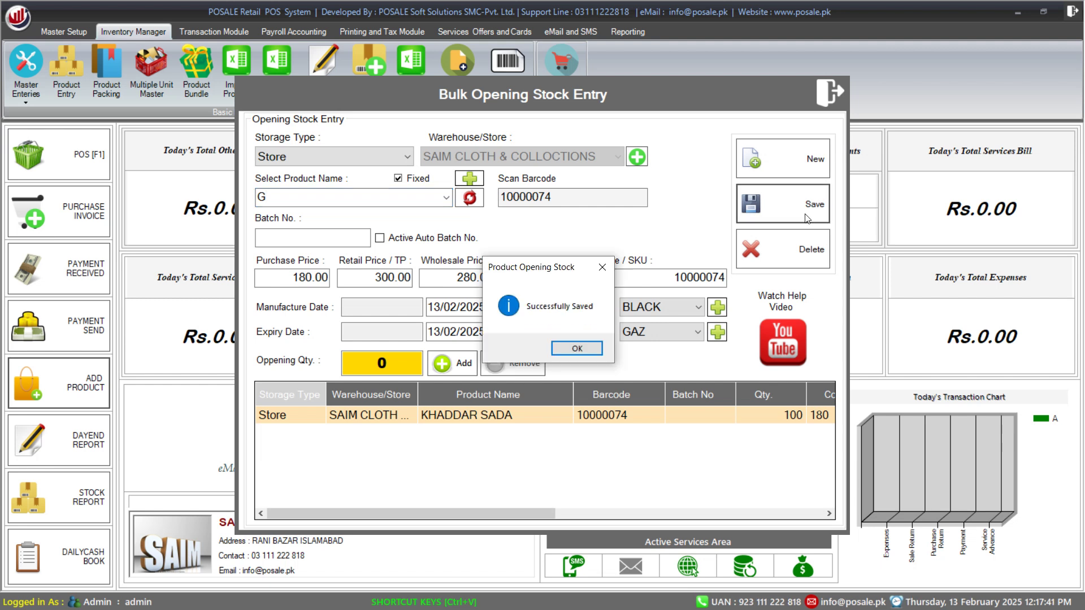
click(587, 350)
click(828, 93)
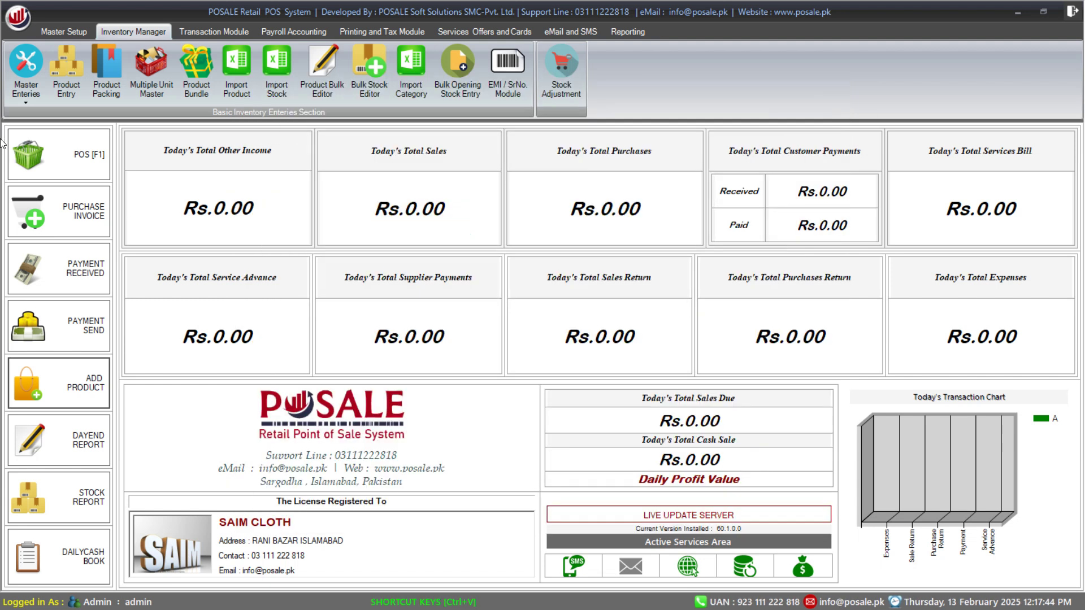
Search the POS sales screen for "KHADD" to check the product's stock, color and size, and close the screen.
click(86, 159)
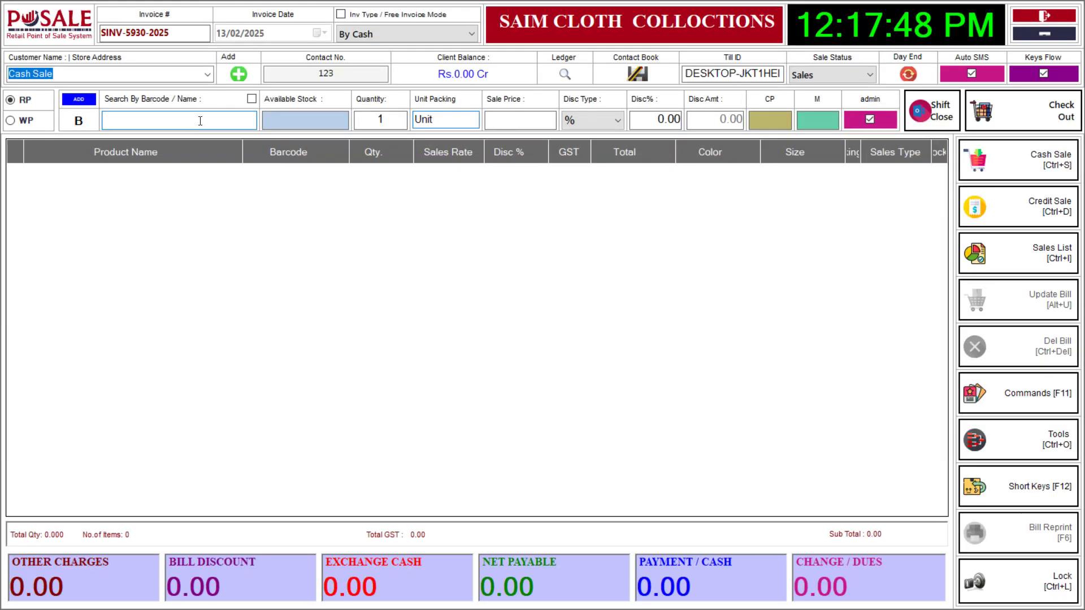
text(KH)
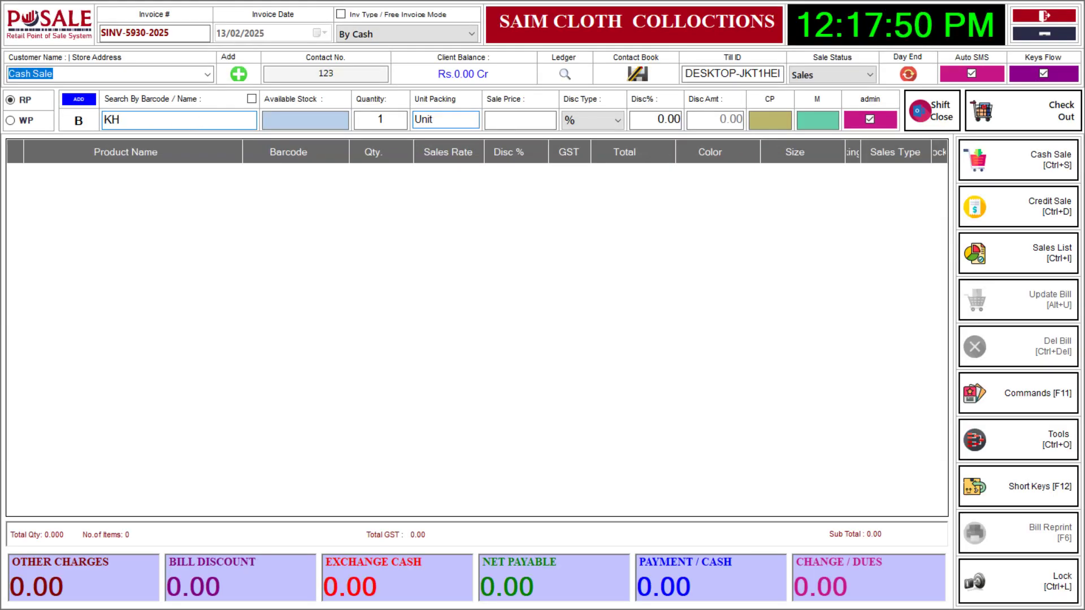
text(ADD)
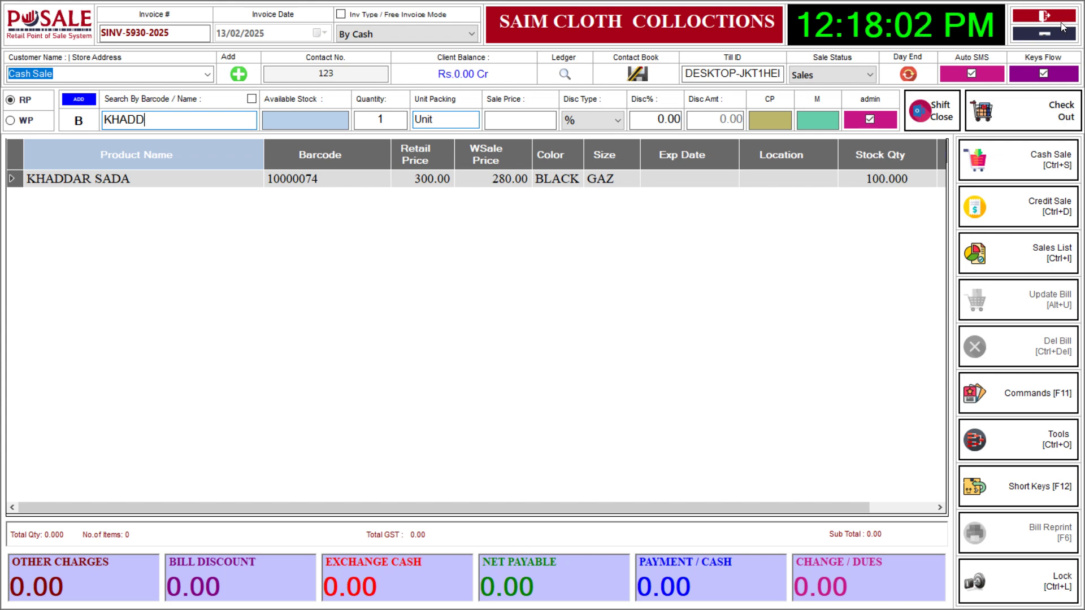
click(1045, 16)
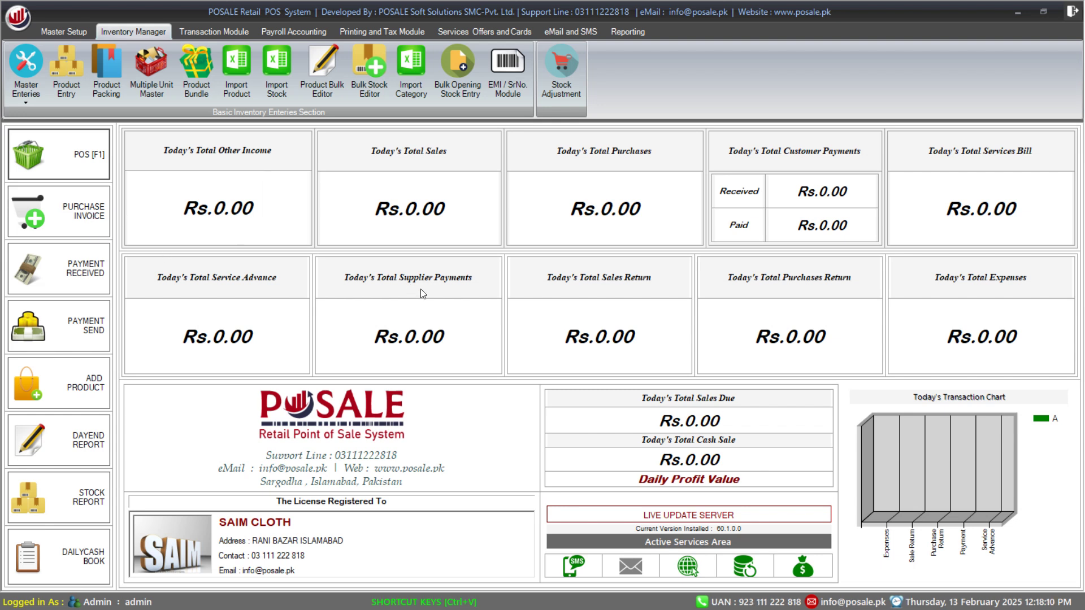
Open a new purchase invoice, keep its type as Credit, and choose the supplier's name.
click(84, 222)
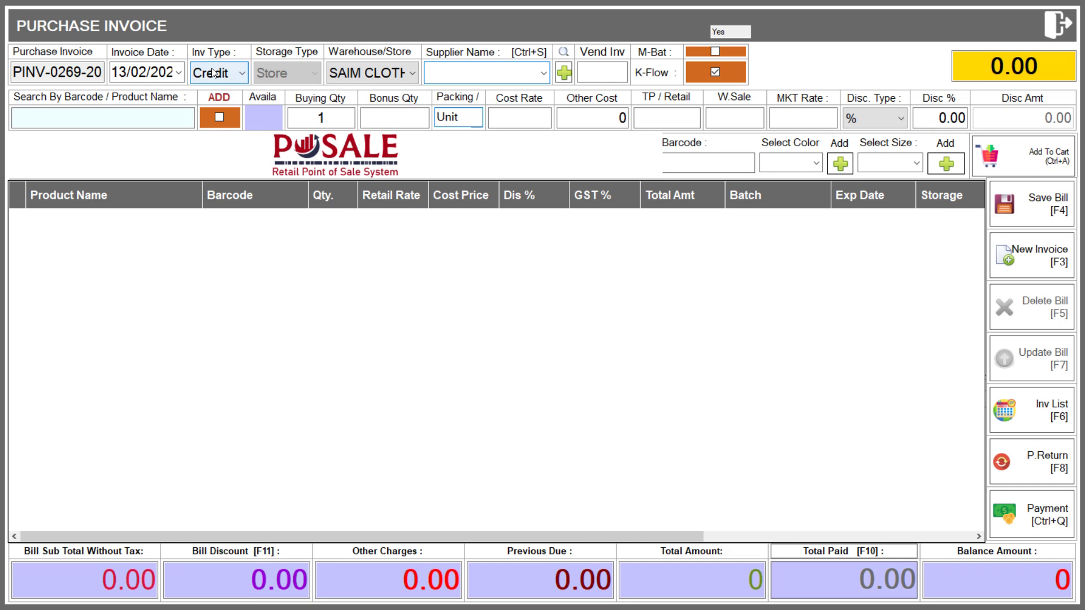
click(120, 74)
click(217, 74)
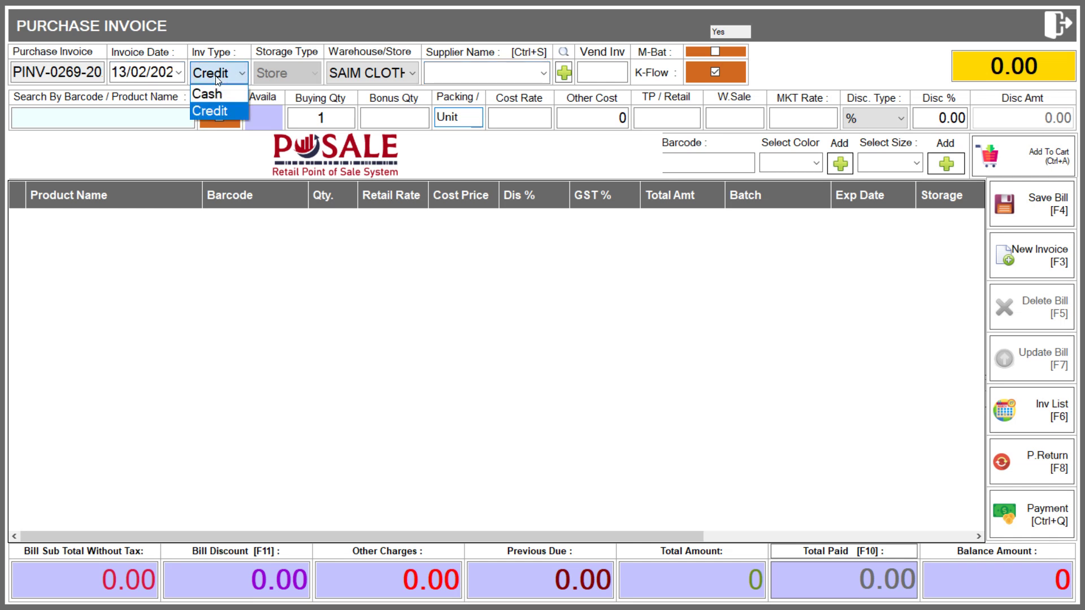
click(223, 113)
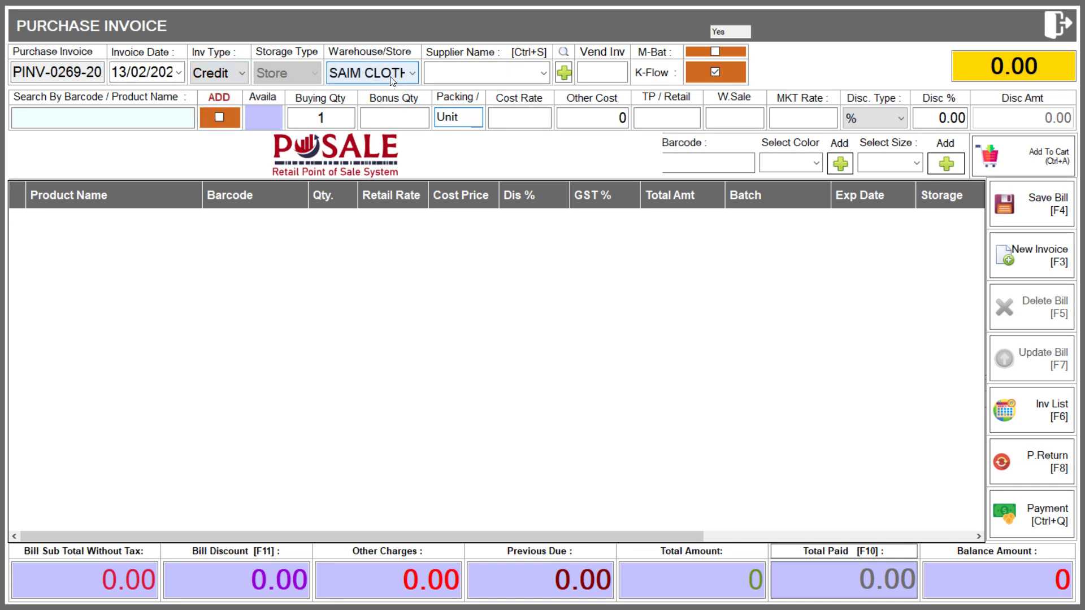
click(544, 72)
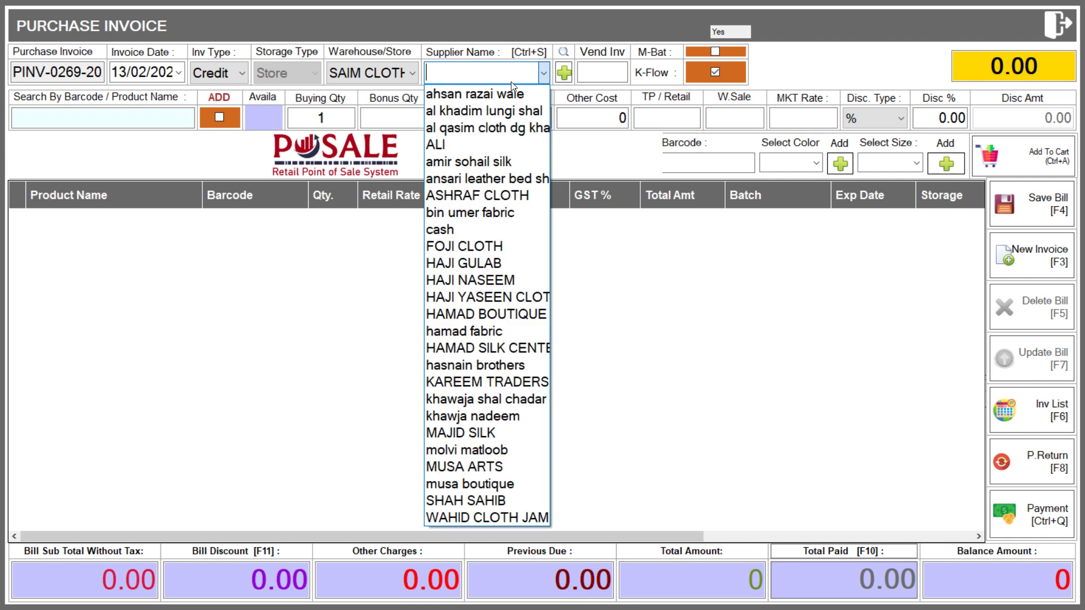
click(480, 143)
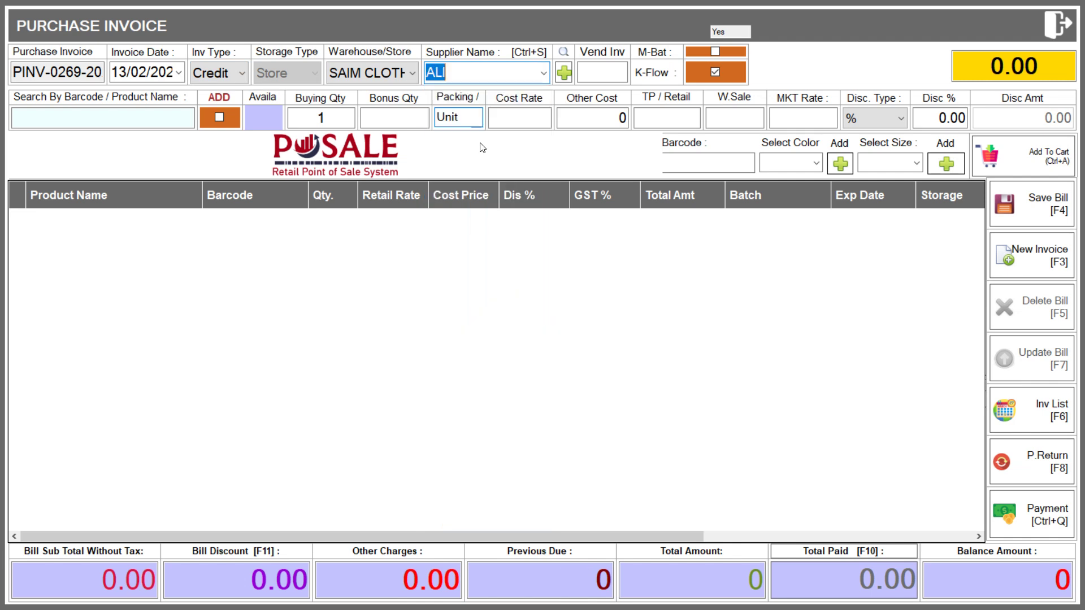
Find the product with "KHADD" on the purchase invoice and select KHADDAR SADA with its available BLACK GAZ stock.
click(156, 117)
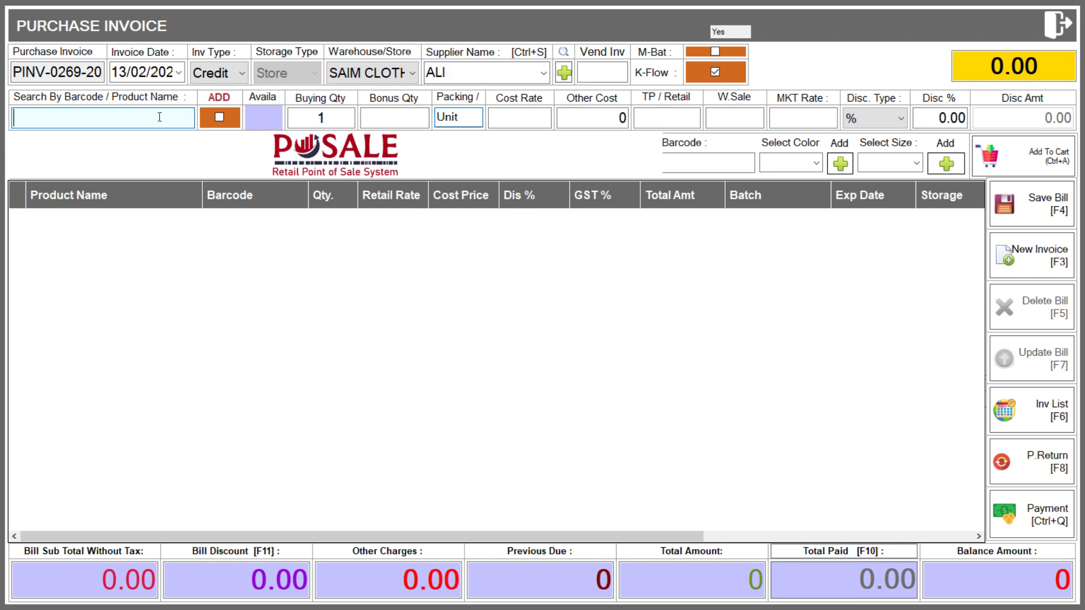
text(KHAD)
key(Return)
text(D)
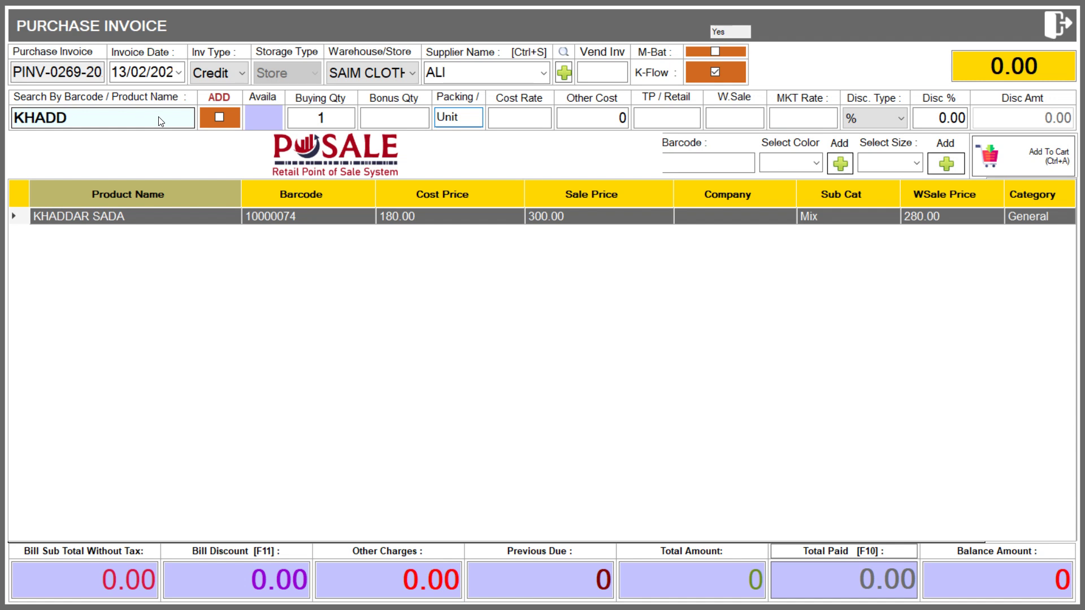
key(Return)
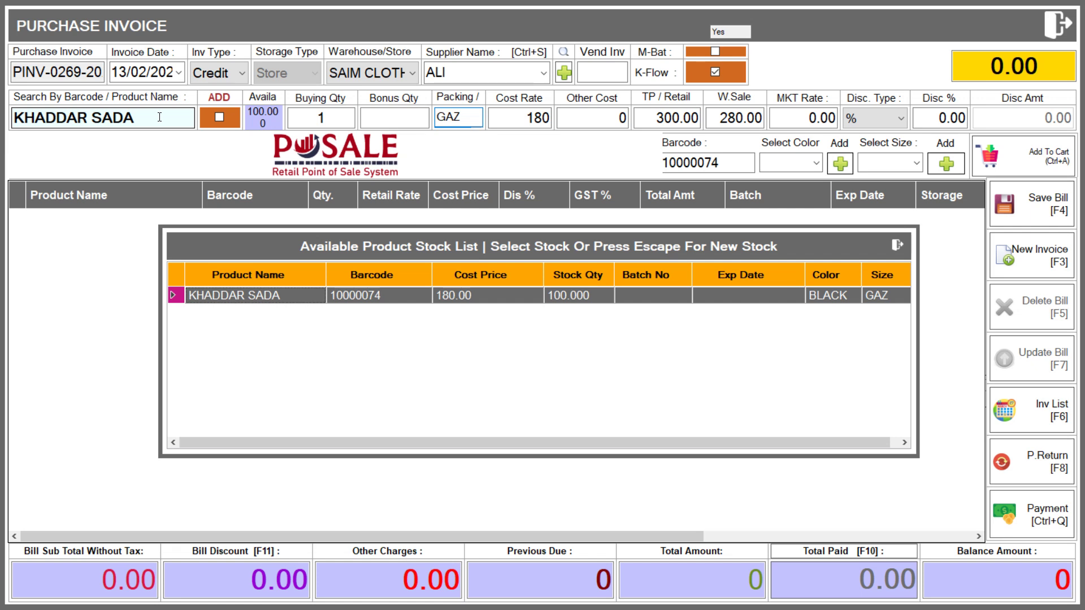
key(Return)
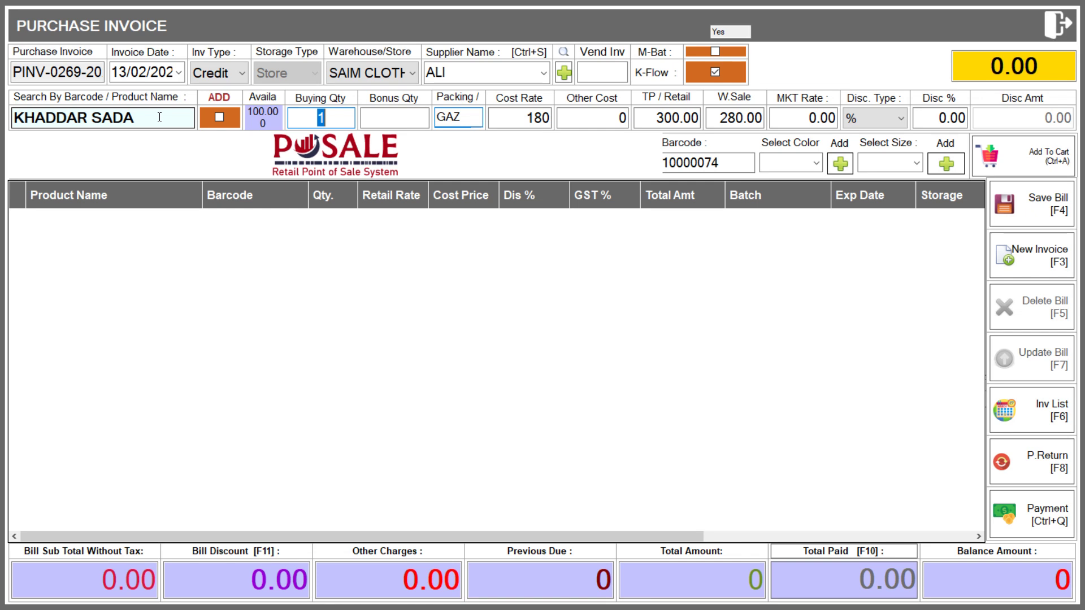
Set the buying quantity to 50 and accept the existing packing, cost, sale rates and discount values.
text(1)
key(BackSpace)
text(50)
key(Return)
key(Return)
key(Return)
key(Return)
key(Return)
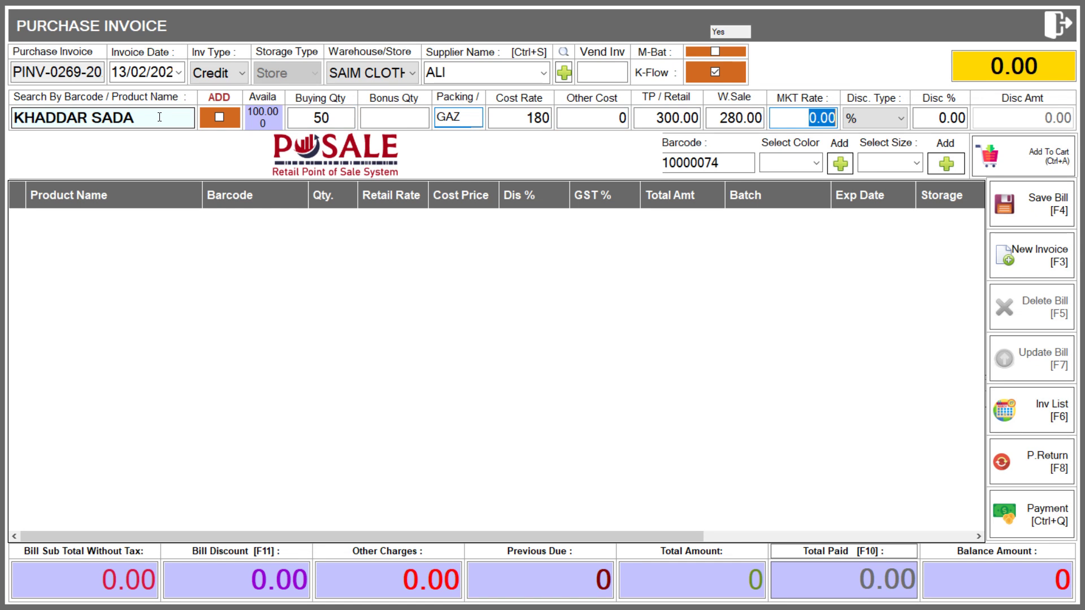
key(Return)
key(Return)
key(Return)
key(Return)
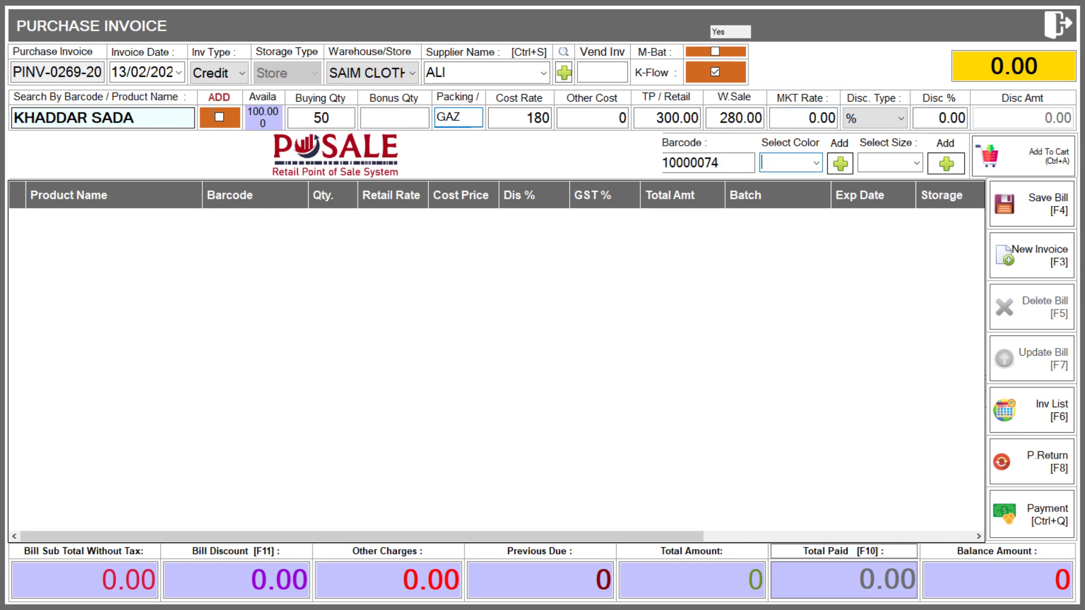
Set the purchased product's color to WHITE and its size to GAZ.
click(815, 164)
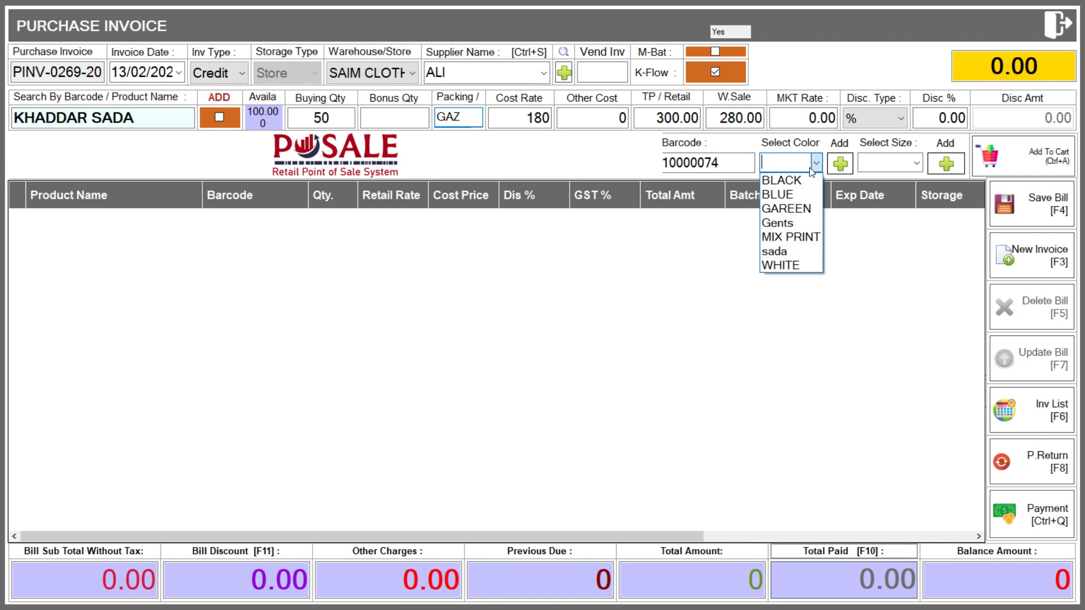
click(800, 264)
click(915, 164)
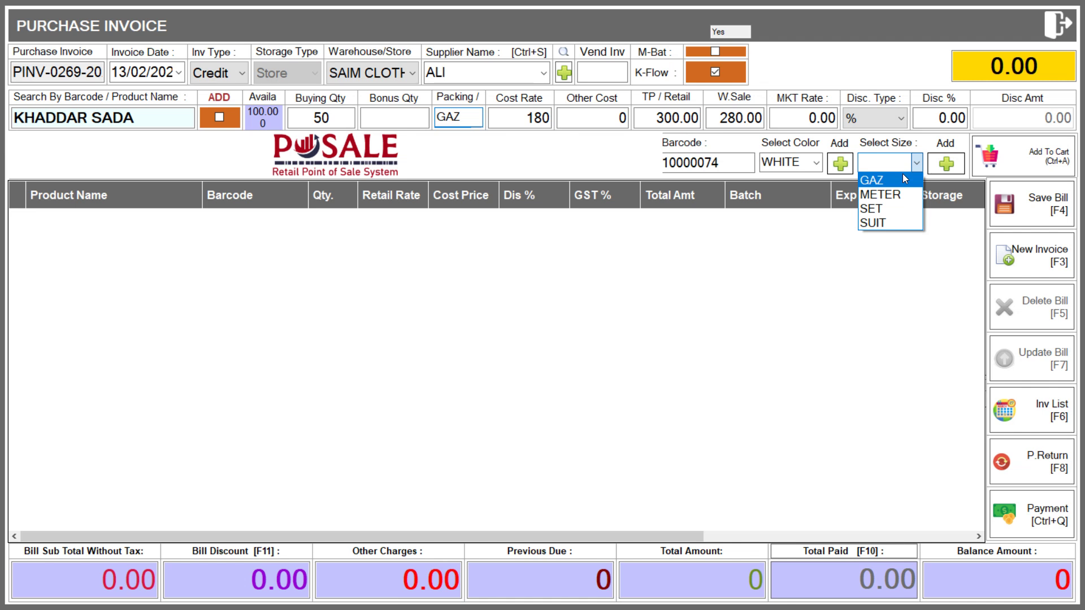
click(900, 183)
Add the KHADDAR SADA line to the purchase invoice and save the invoice without printing it.
key(ctrl+a)
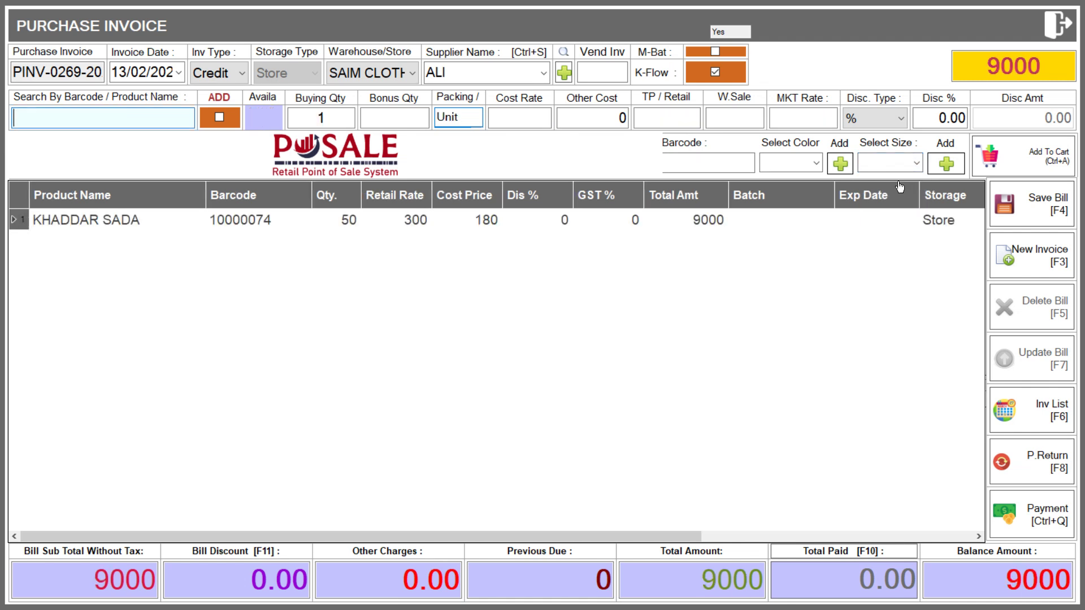
click(1046, 212)
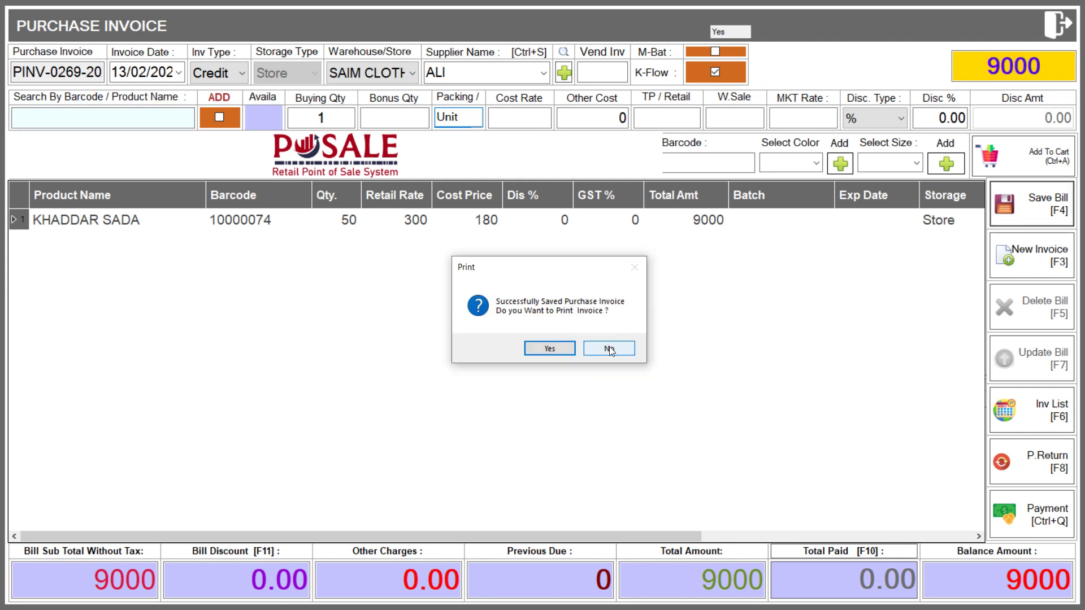
click(609, 349)
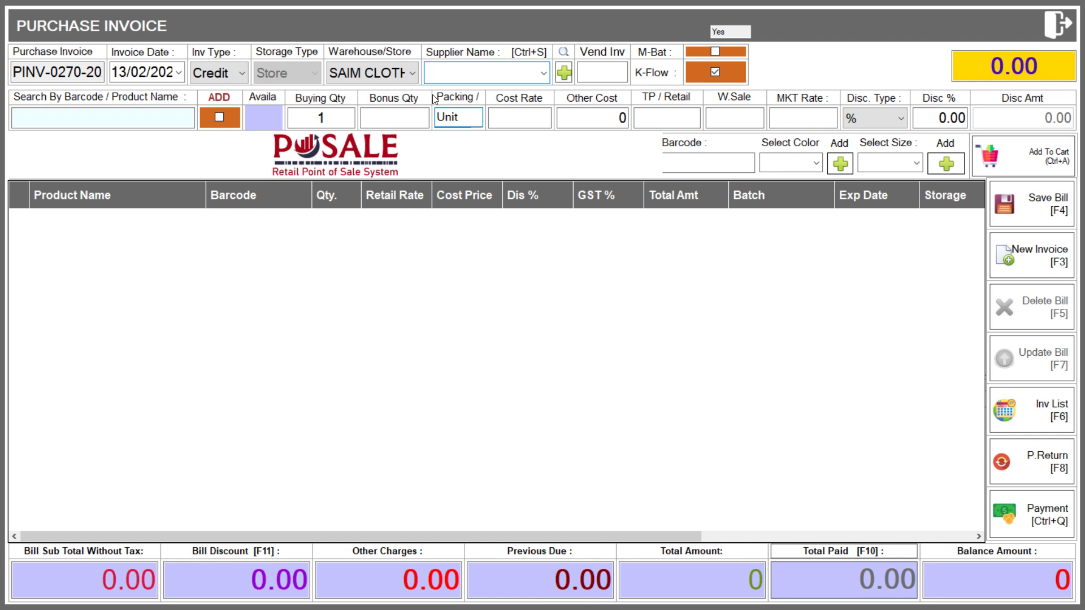
Choose the supplier on the new purchase invoice and look up KHADDAR SADA with "KHADD".
click(545, 73)
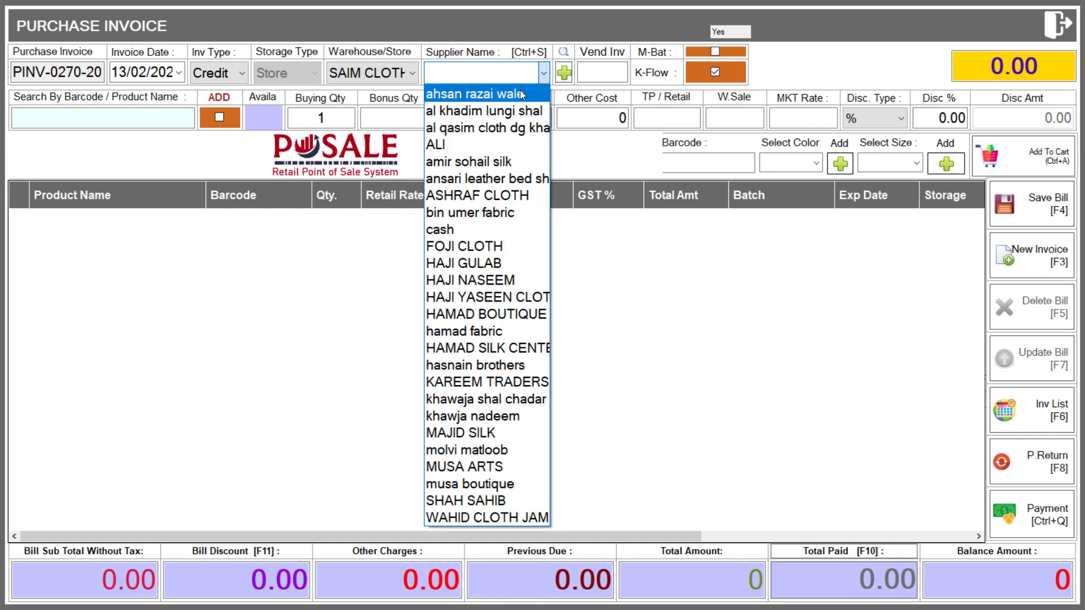
click(491, 145)
click(159, 118)
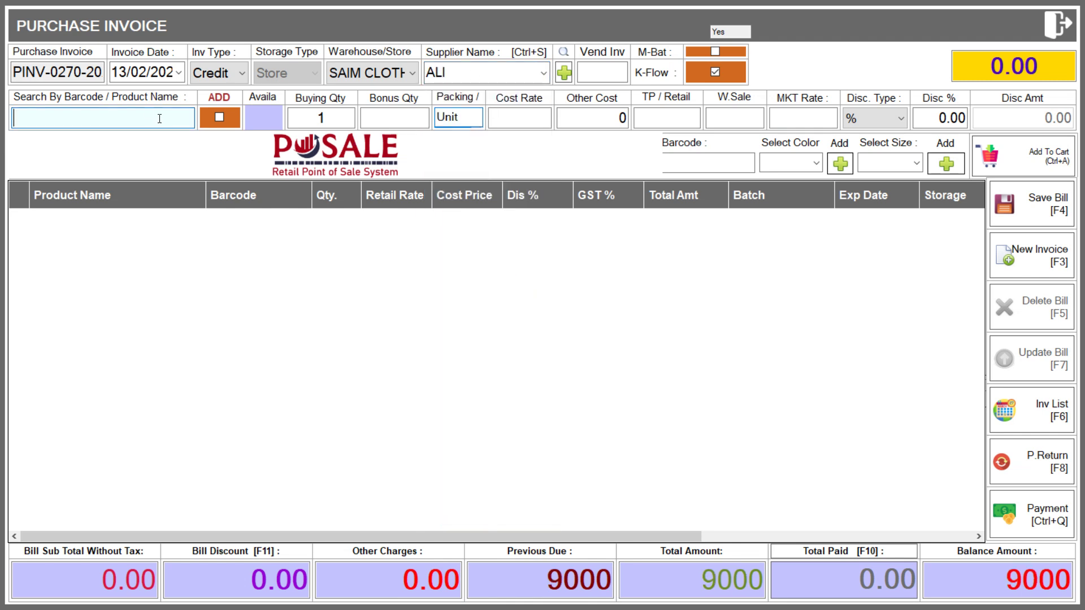
text(KHADD)
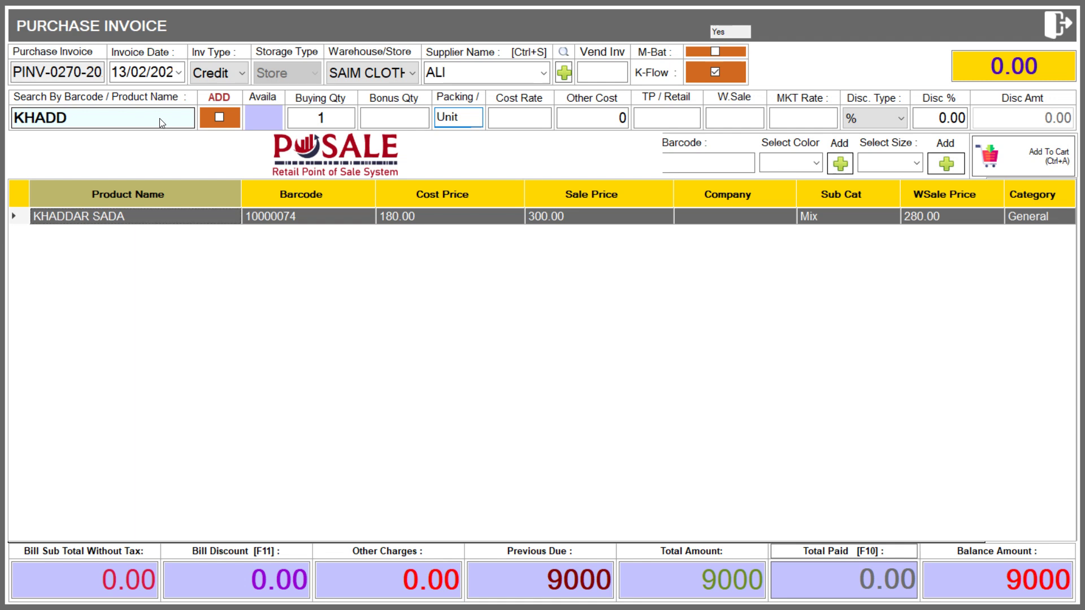
key(Return)
Compare the available BLACK and WHITE stock of KHADDAR SADA, then close the stock list and the purchase invoice.
key(Down)
key(Up)
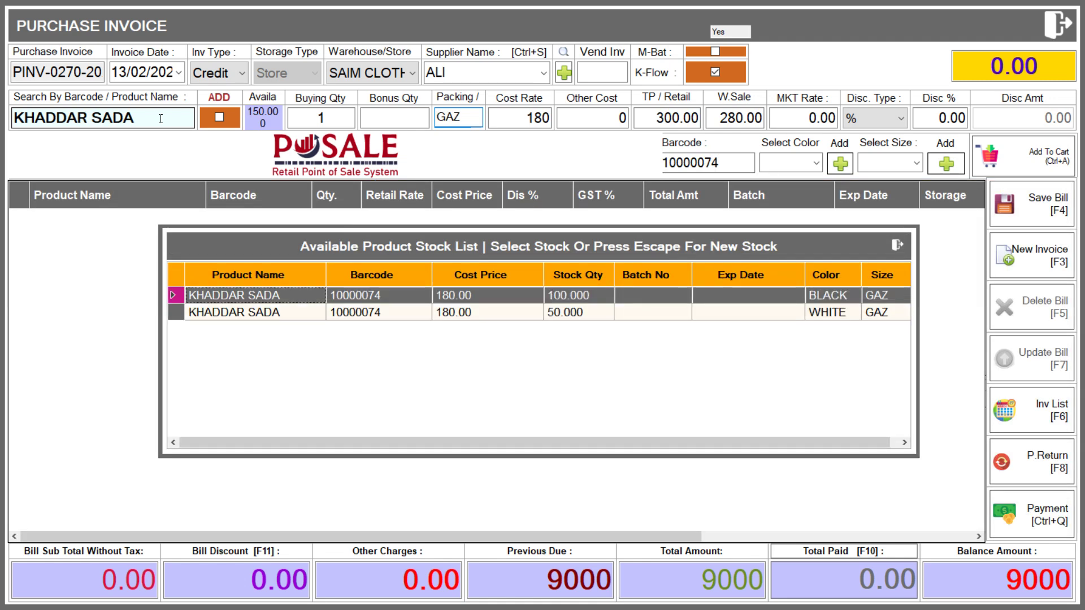
key(Down)
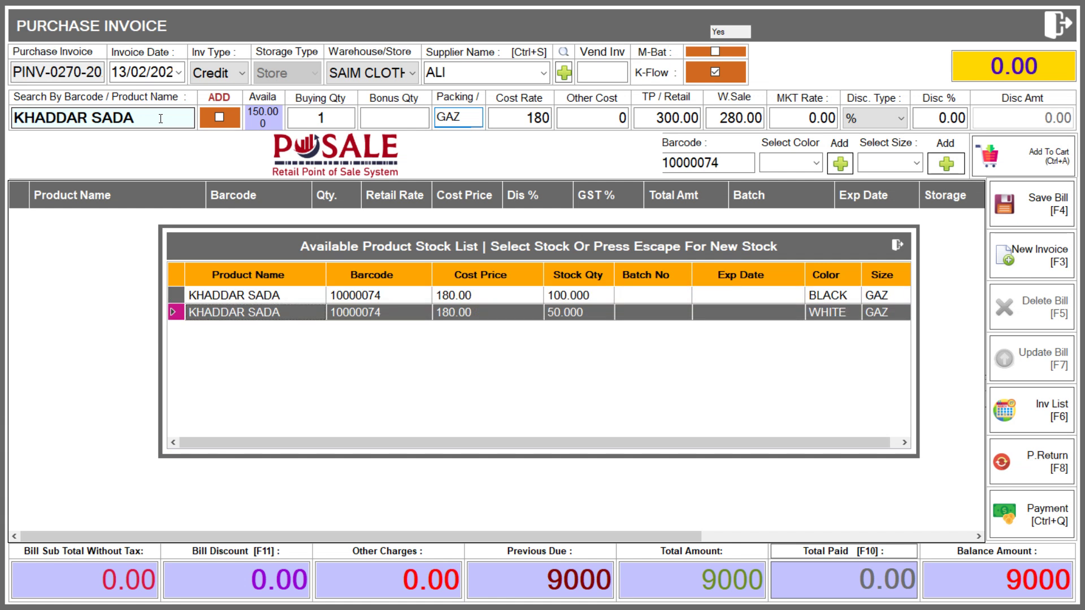
key(Up)
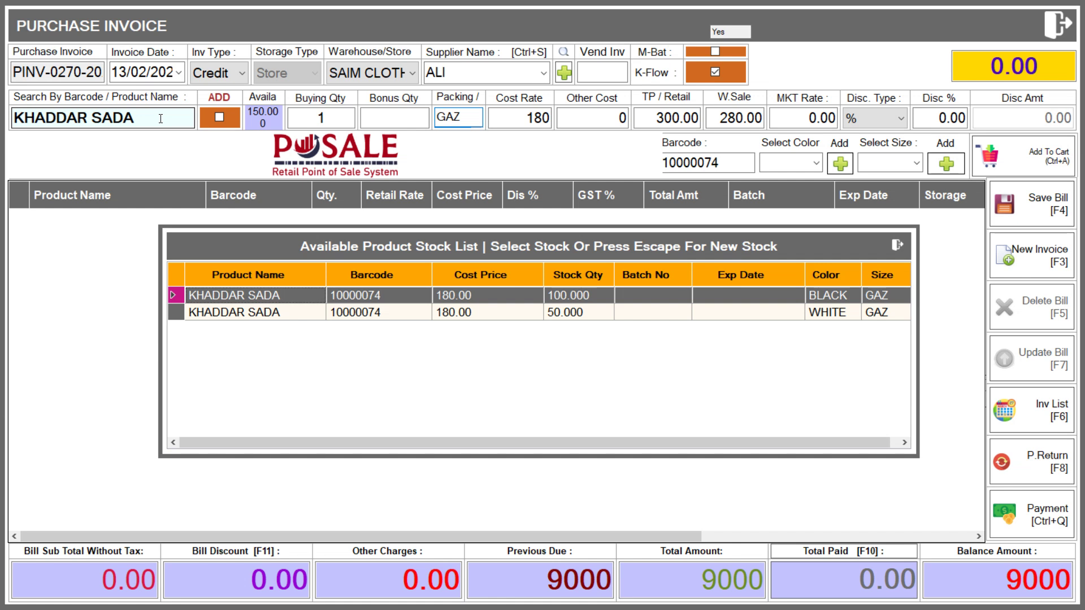
click(905, 252)
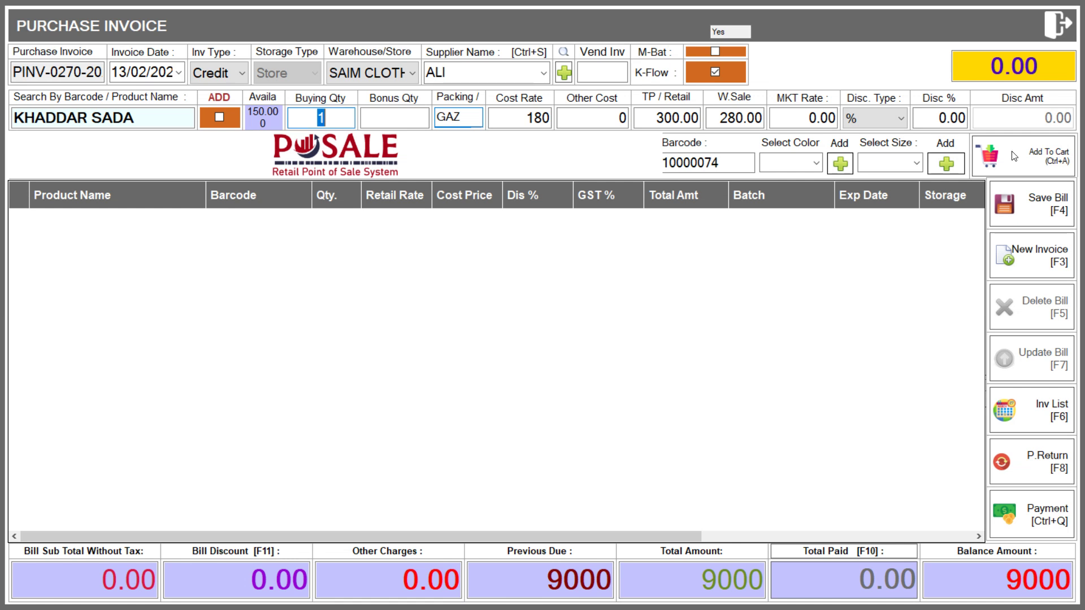
click(1060, 27)
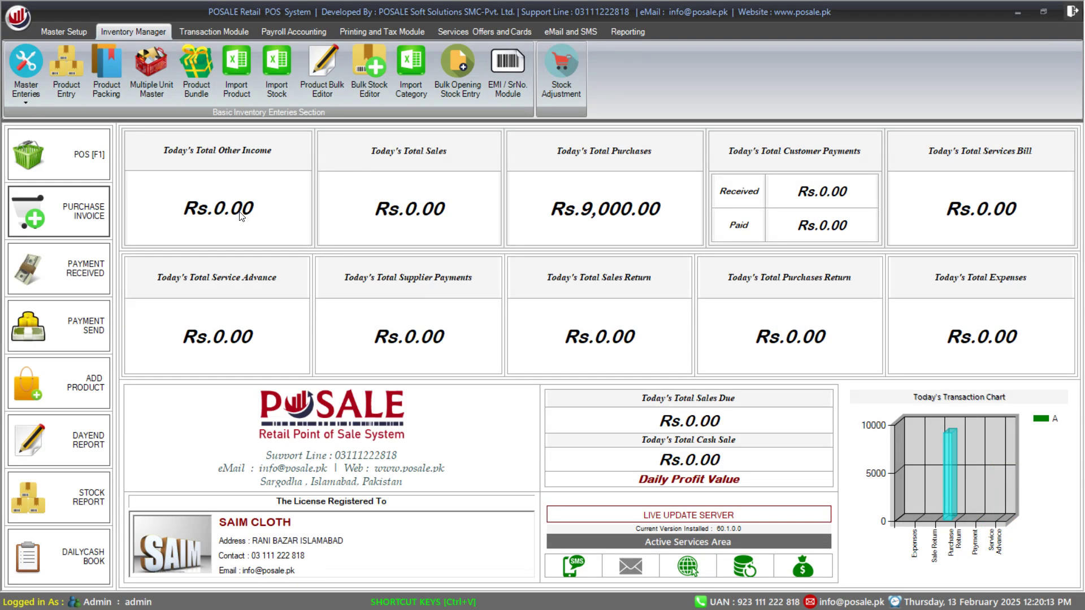
Open the POS screen, search for "KHADD" and compare the BLACK and WHITE GAZ stock of KHADDAR SADA.
click(77, 169)
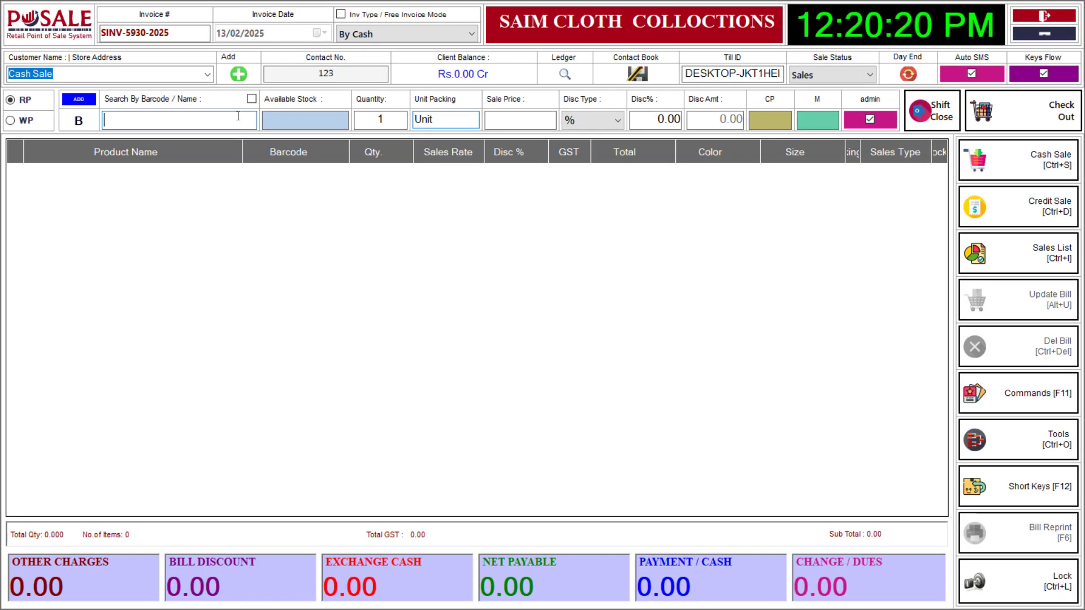
text(KHADD)
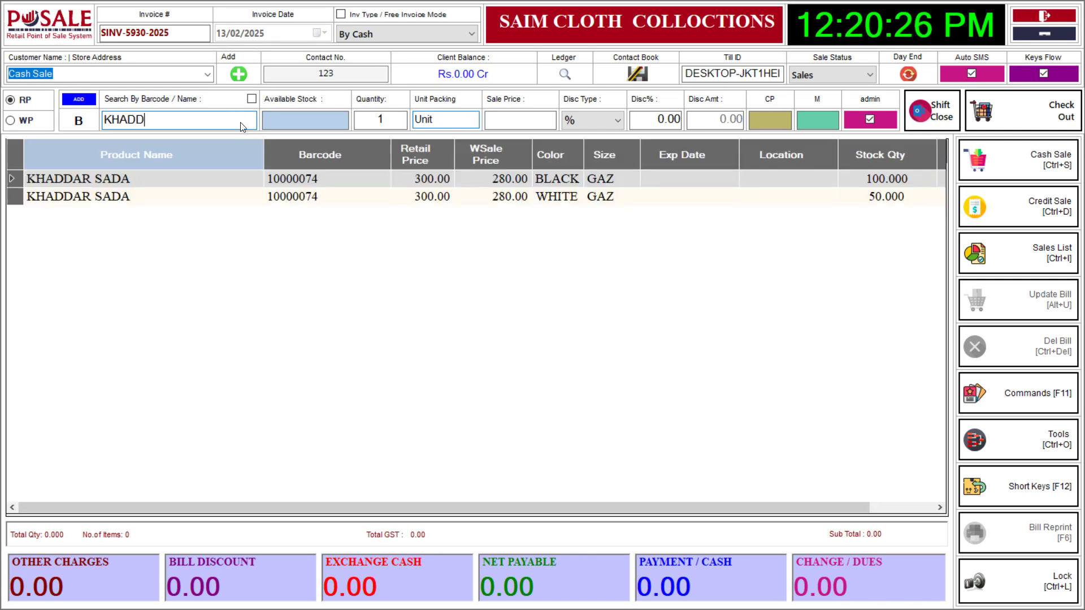
key(Up)
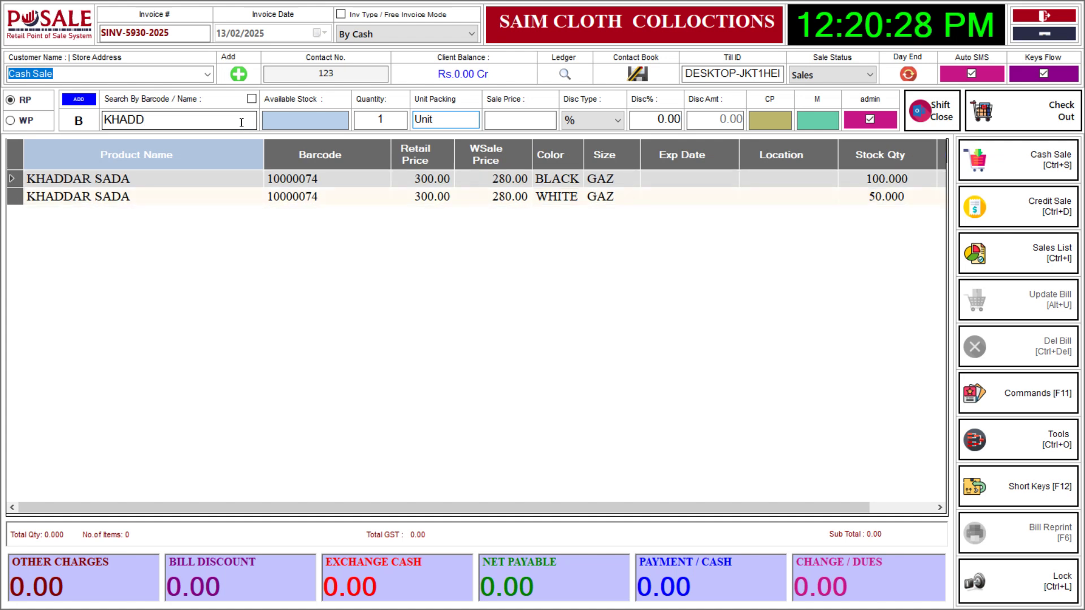
key(Down)
key(Up)
key(Down)
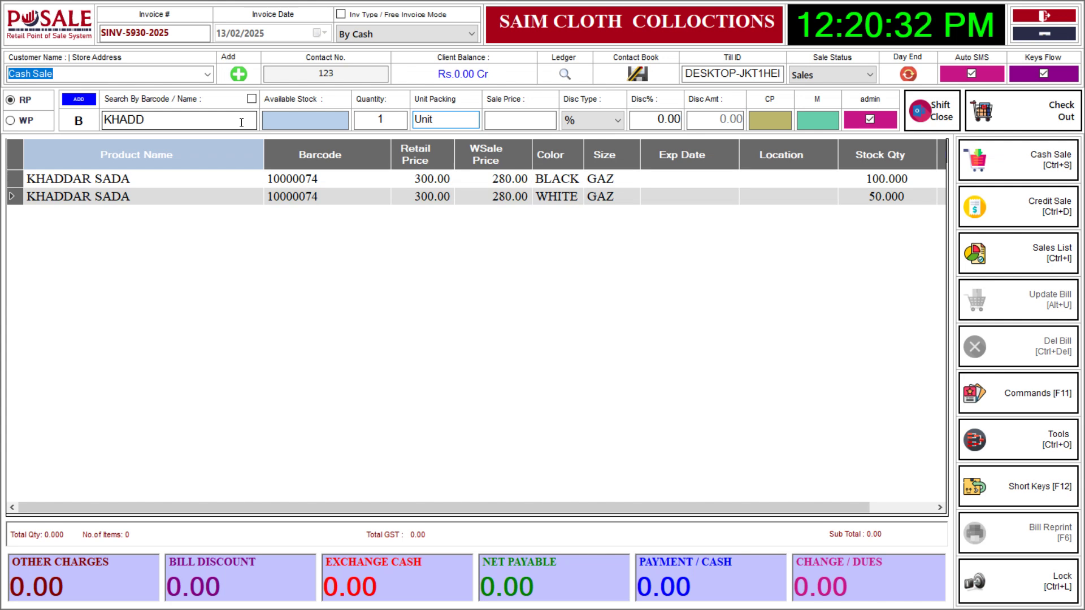
key(Up)
key(Down)
key(Up)
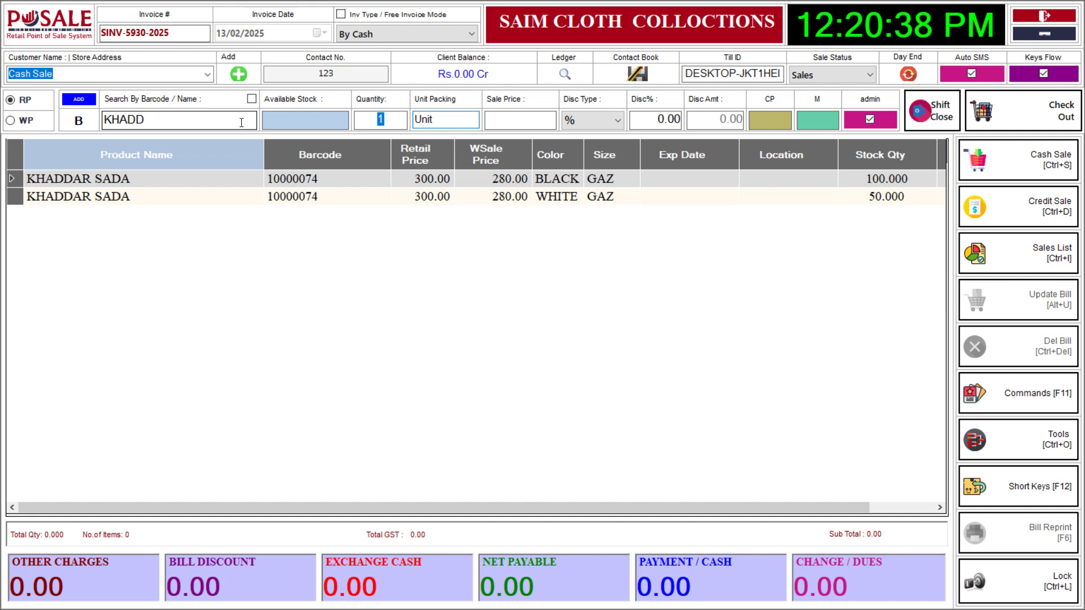
Select the BLACK GAZ stock of KHADDAR SADA for sale and set its quantity to 10.
key(Return)
text(10)
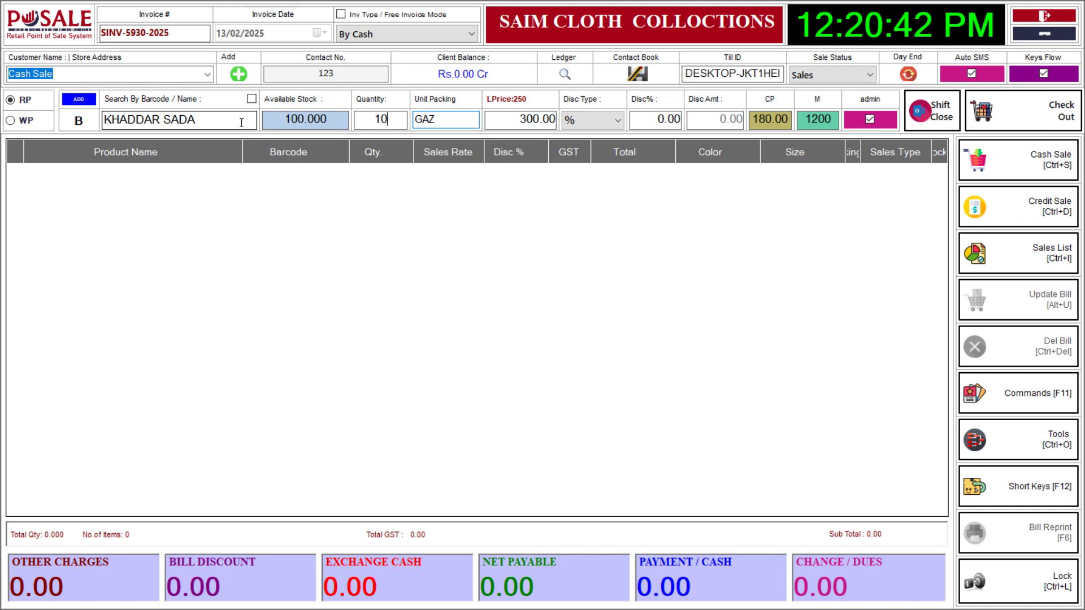
key(Return)
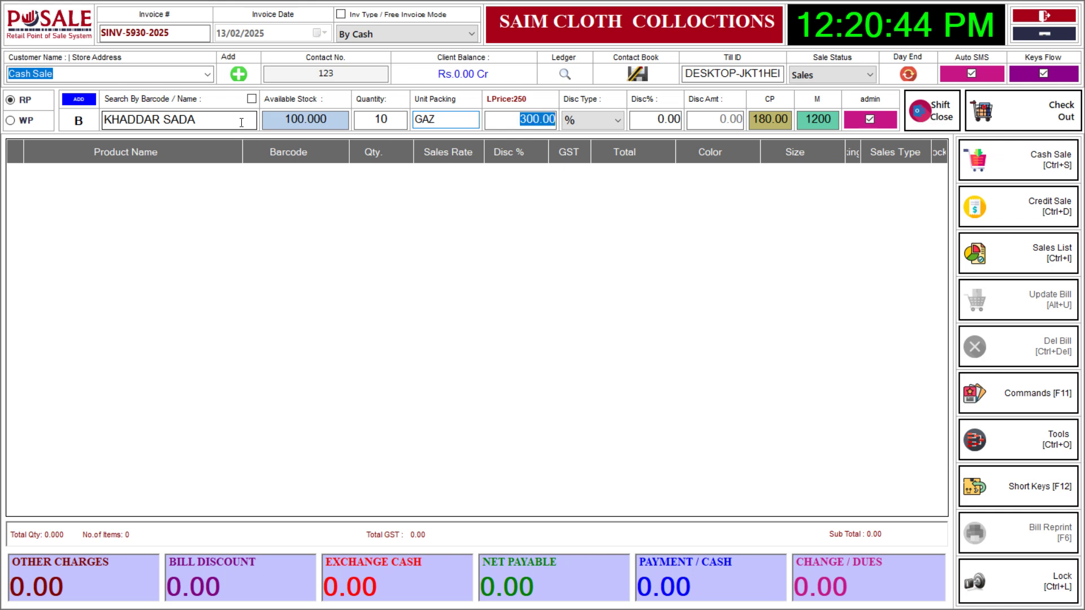
Clear the item's unit packing, then reload the KHADDAR SADA BLACK stock to restore GAZ.
key(shift+Tab)
click(439, 120)
key(BackSpace)
key(BackSpace)
key(BackSpace)
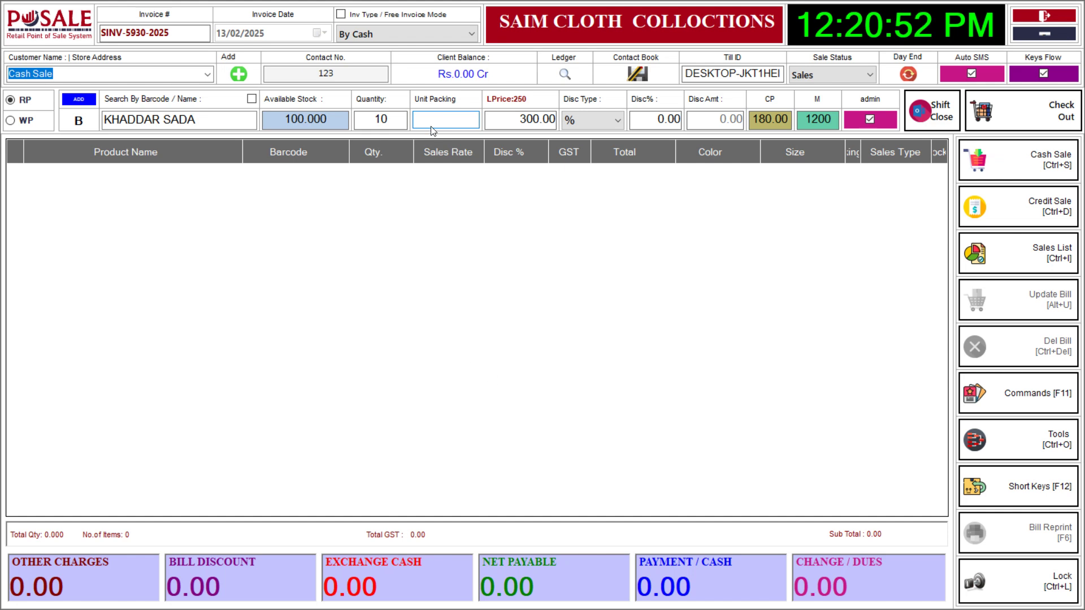
click(227, 120)
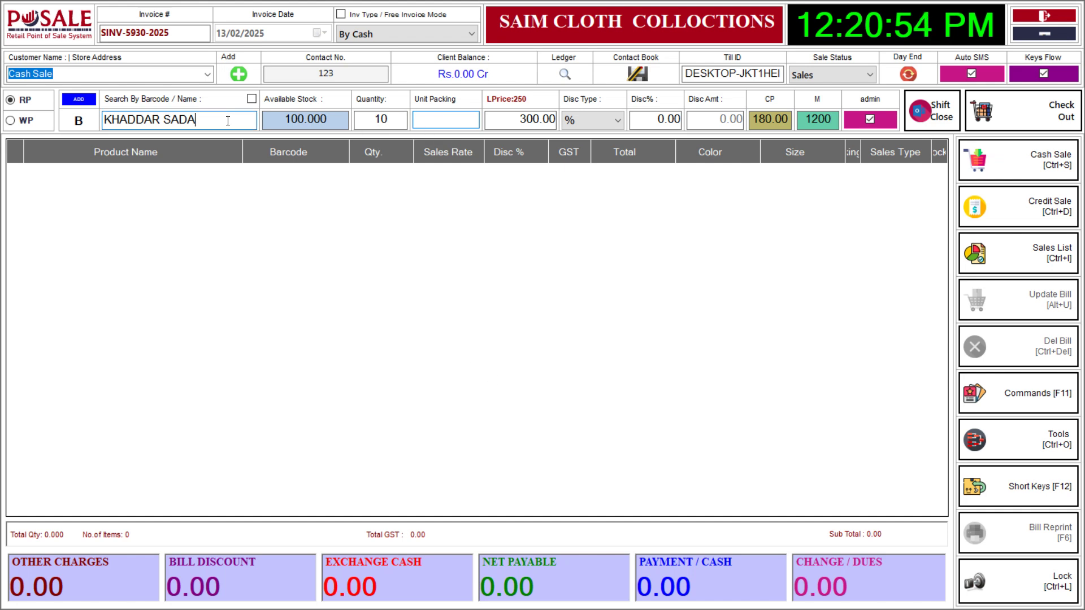
key(Return)
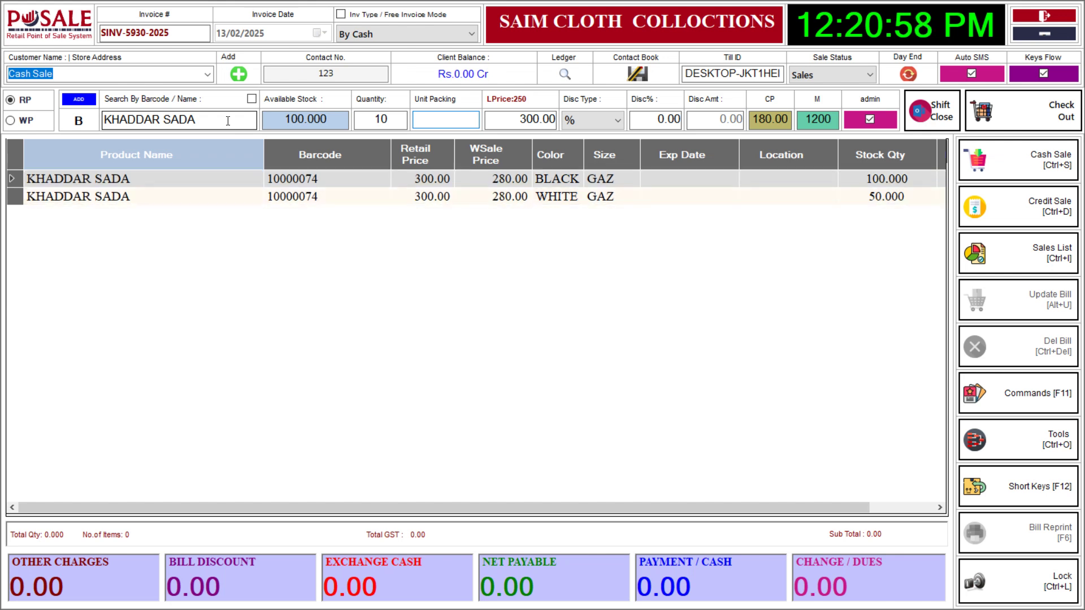
key(Return)
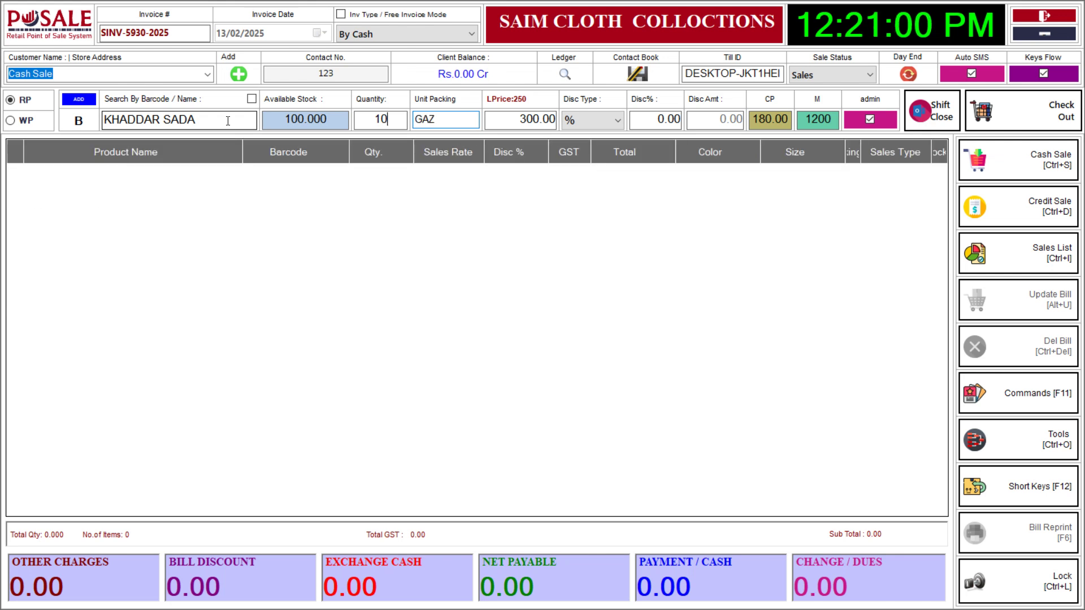
Accept the item's quantity, GAZ packing and 300.00 sale price, and add it to the sale.
key(Return)
key(Return)
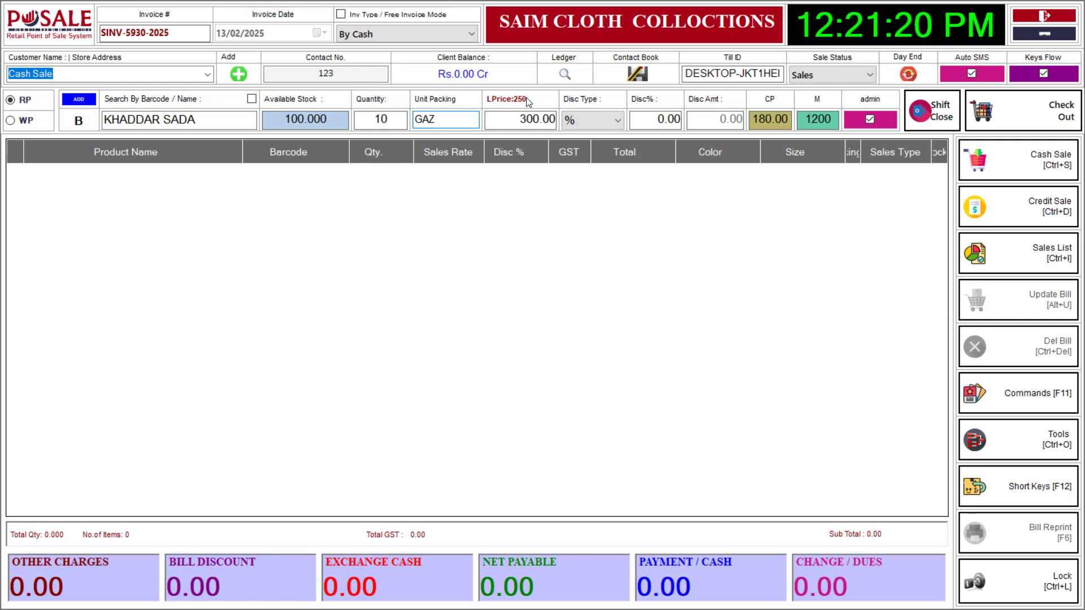
click(523, 120)
click(515, 121)
key(Return)
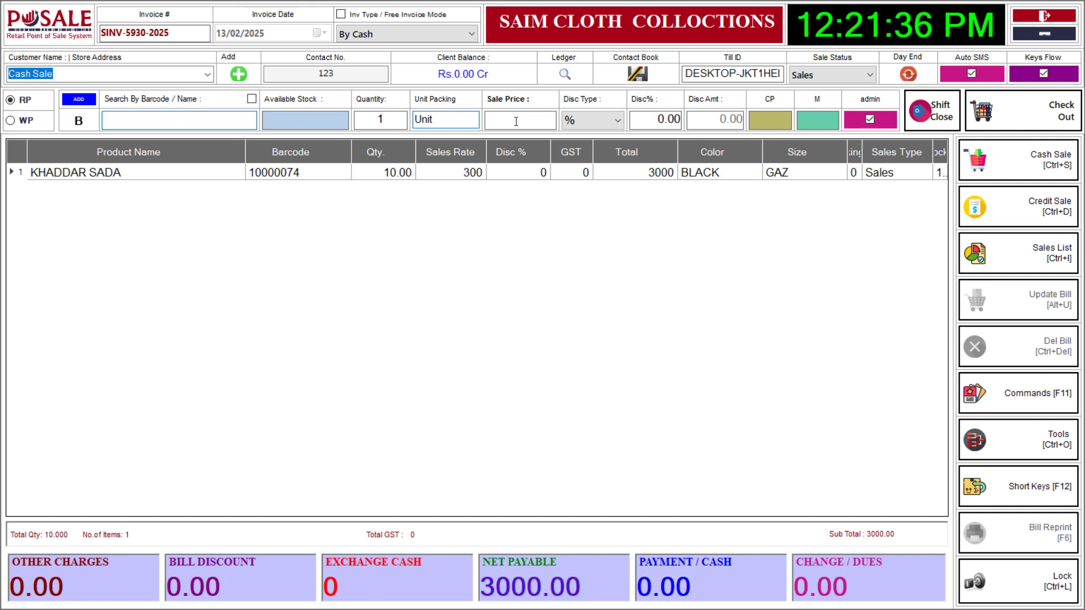
Save the bill as a cash sale with the contact entry left blank, preview its printed invoice and close the preview.
key(ctrl+s)
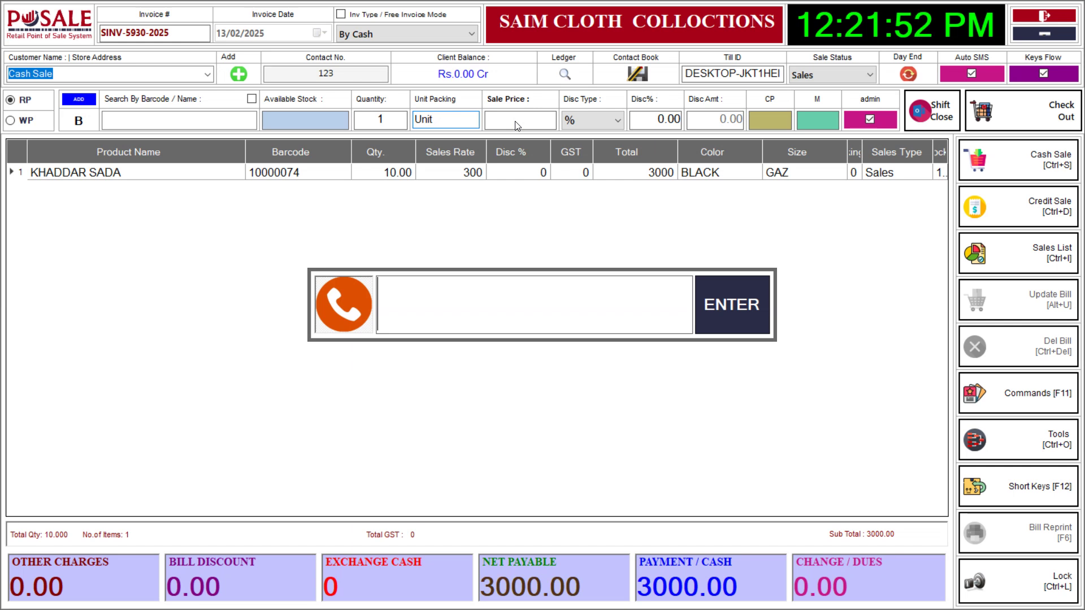
key(Return)
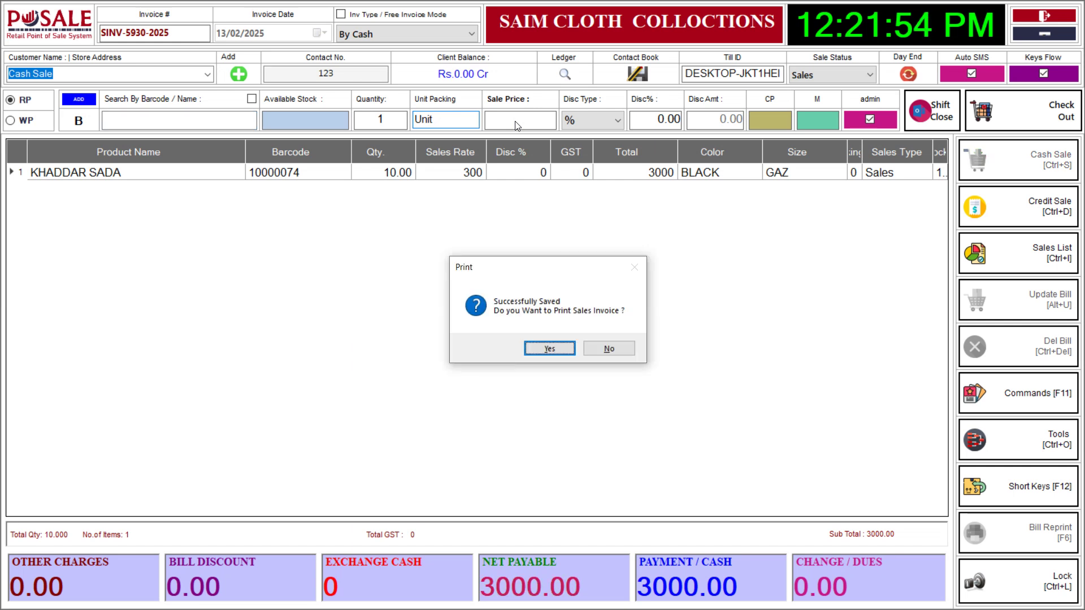
key(Return)
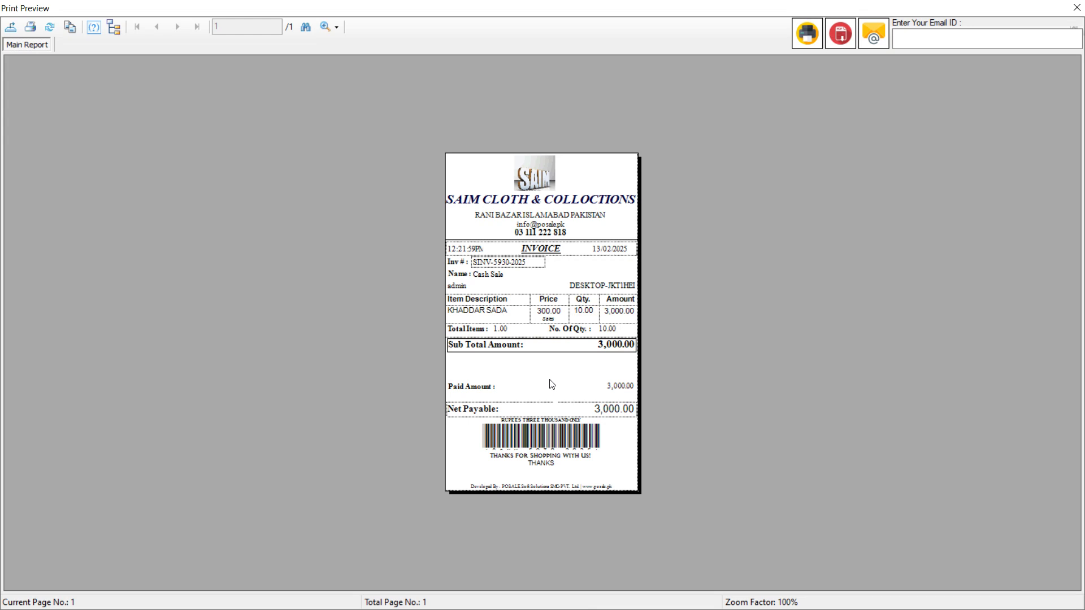
click(1076, 8)
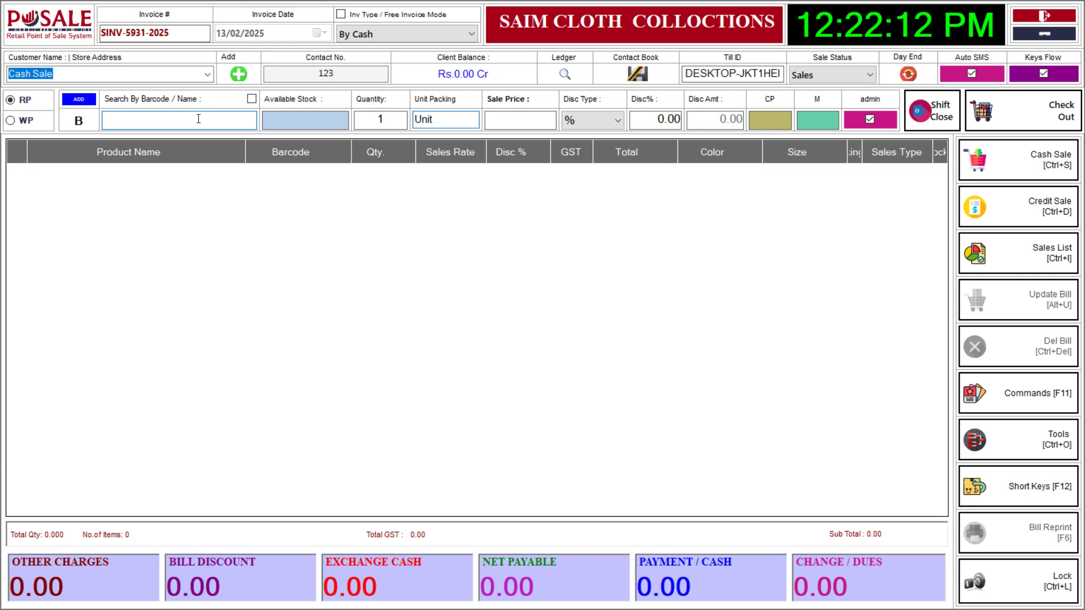
Check the KHADDAR SADA stock with "KHADD", then open the saved cash sale invoice from the list for 13/02/2025.
text(KHADD)
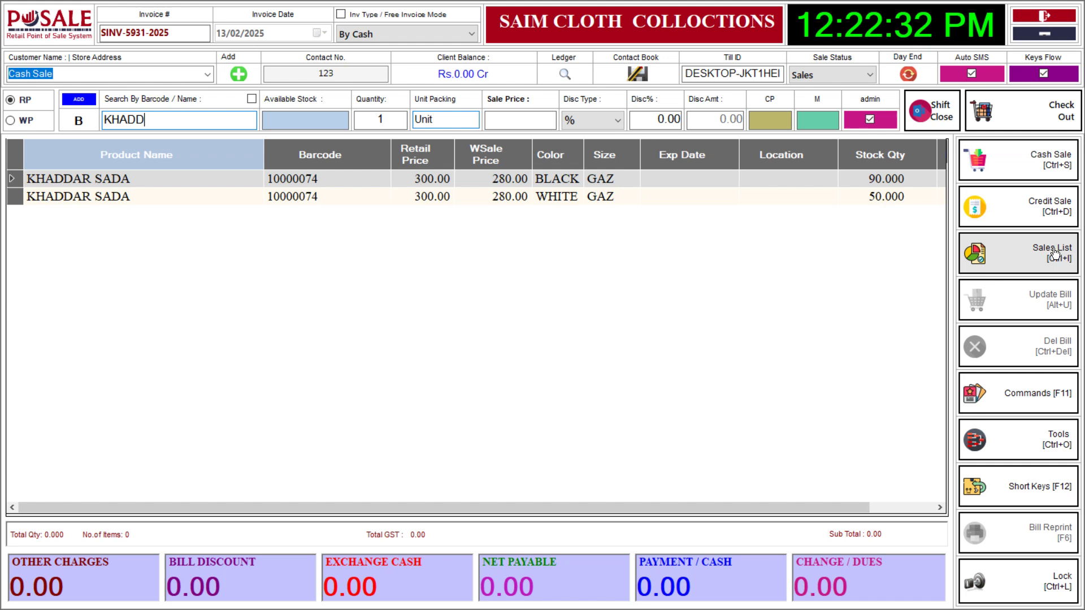
click(1014, 253)
click(217, 73)
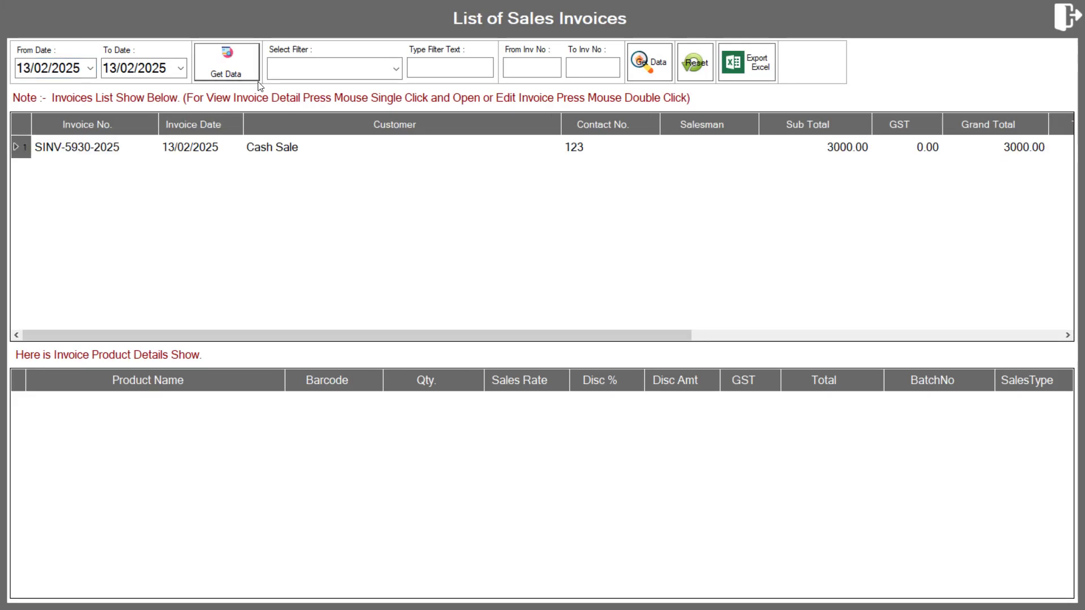
double_click(909, 156)
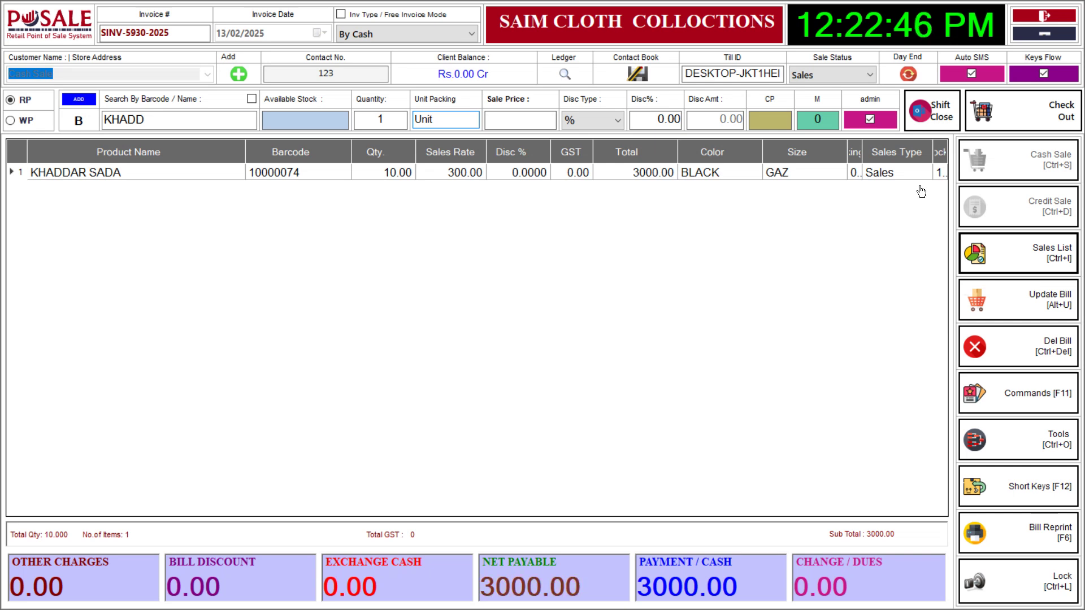
Review the sale status options of the opened invoice, including SalesReturn.
click(842, 77)
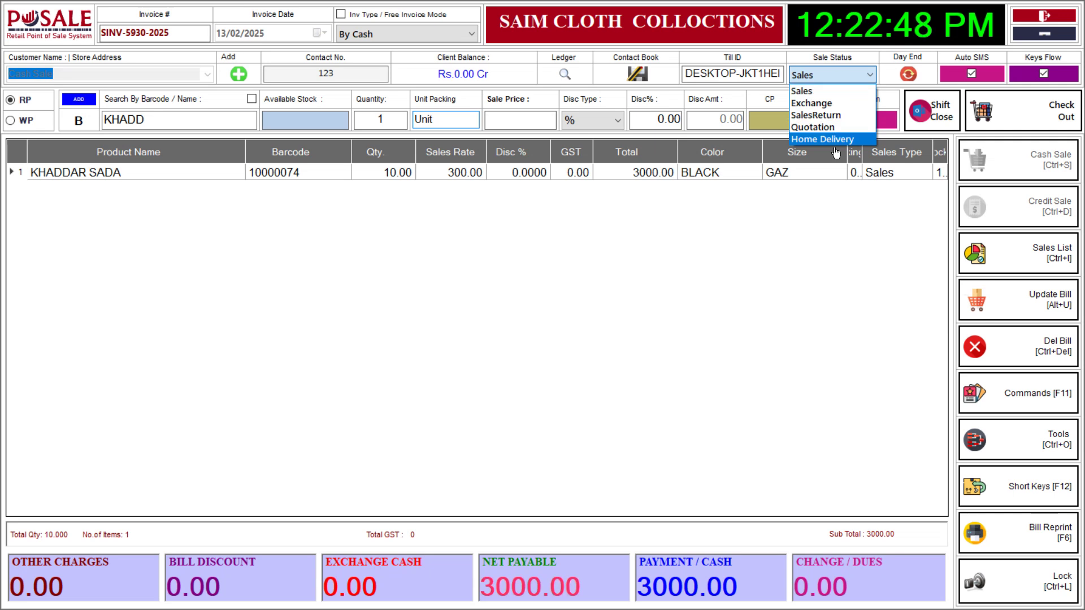
key(Down)
key(Down)
key(Down)
key(Up)
key(Up)
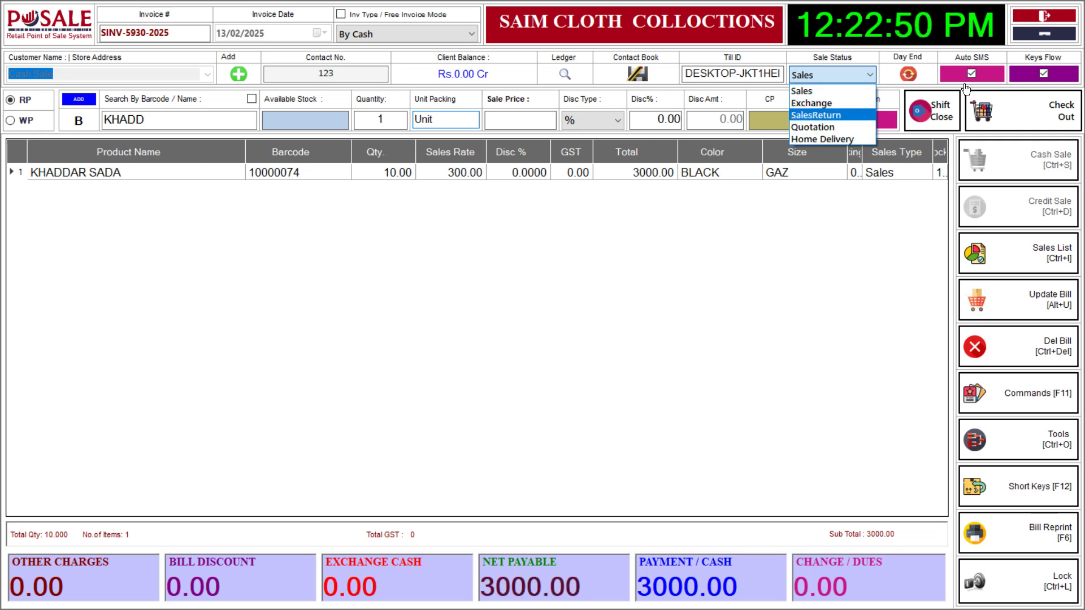
Close the point-of-sale screen and review the purchase return and sales return options, with and without a bill number.
click(1046, 21)
click(1046, 21)
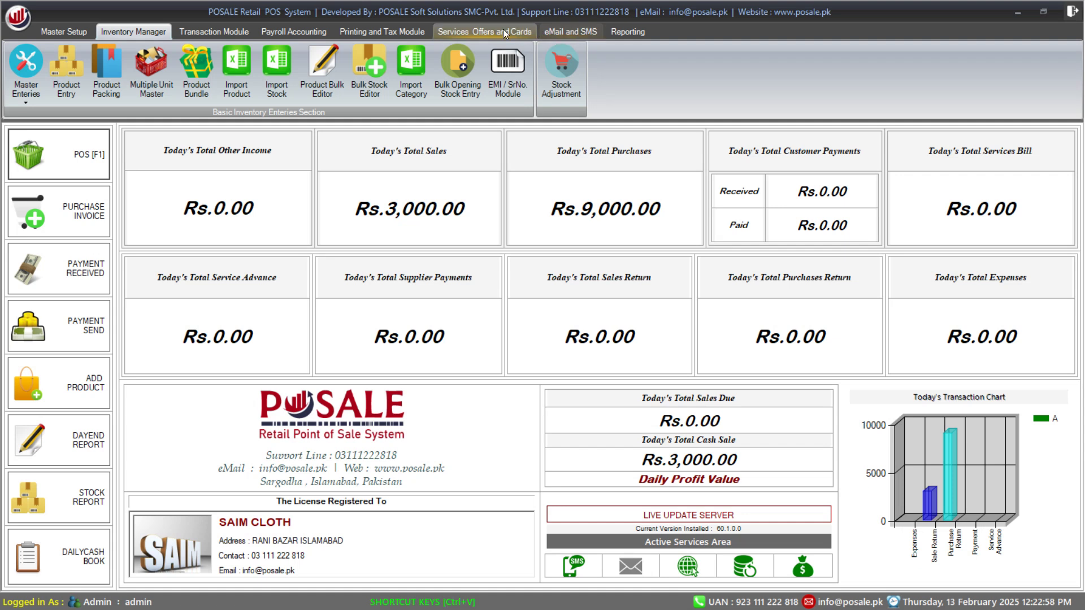
click(245, 31)
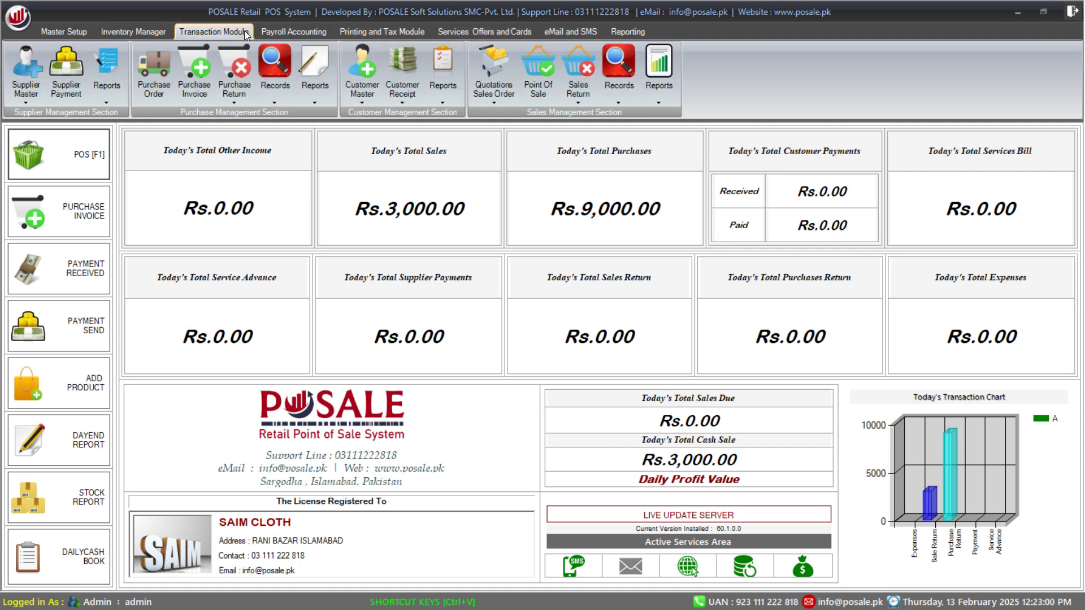
click(236, 102)
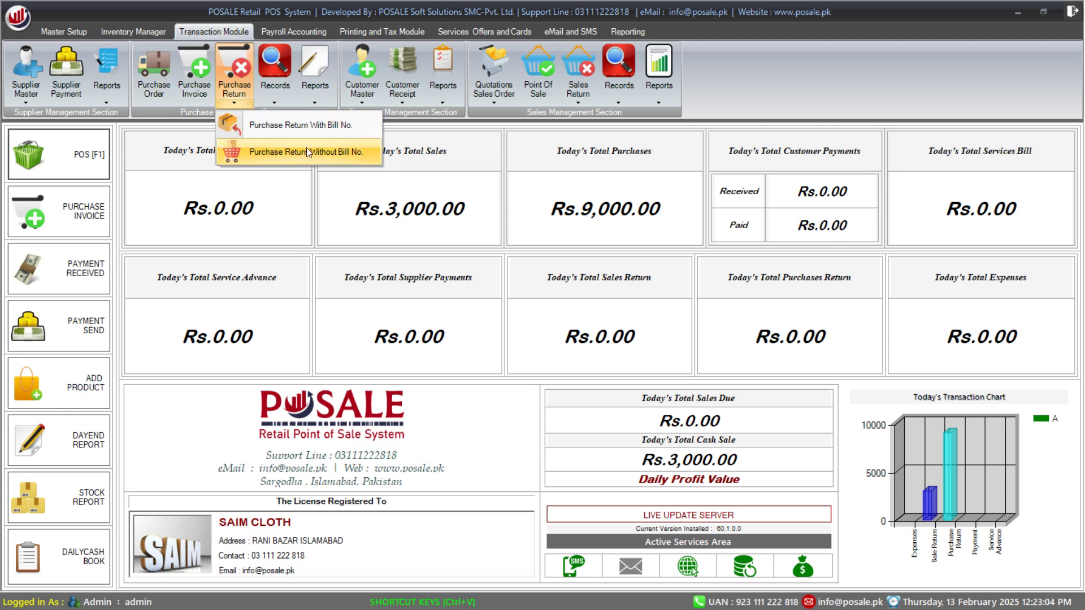
click(578, 102)
click(579, 102)
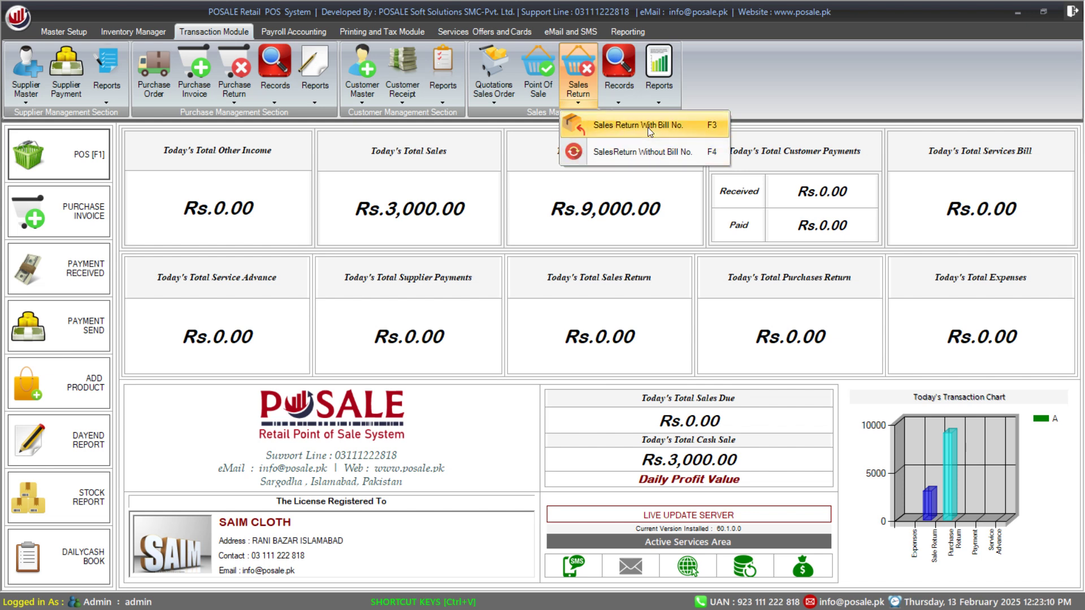
View the form for purchase returns with a bill number and close it.
click(235, 102)
click(300, 122)
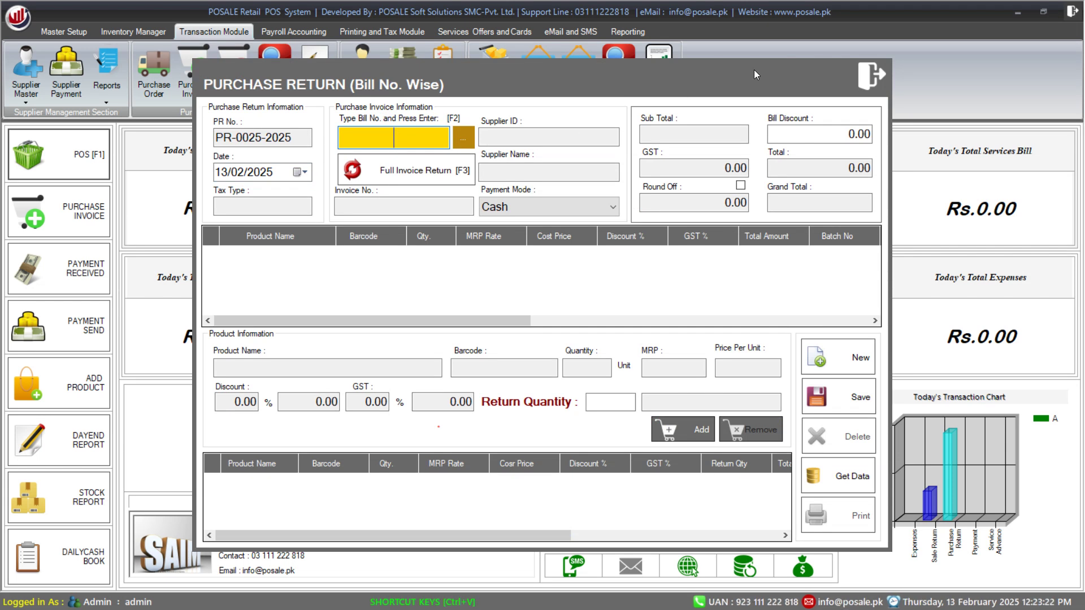
click(870, 78)
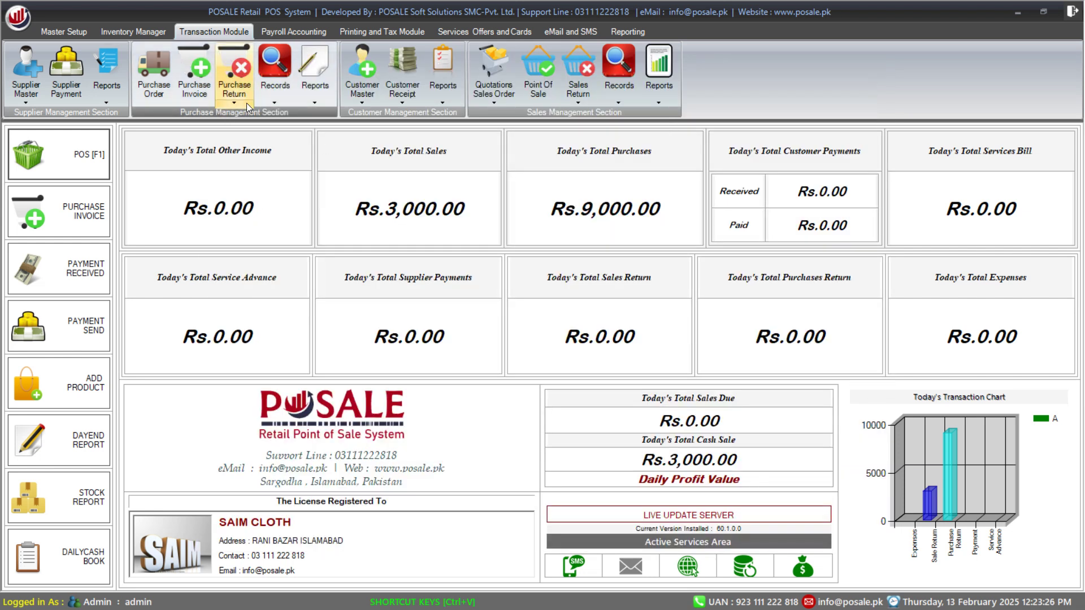
Open the form for purchase returns without a bill number, review its supplier list and product search field, and close the form.
click(246, 102)
click(271, 151)
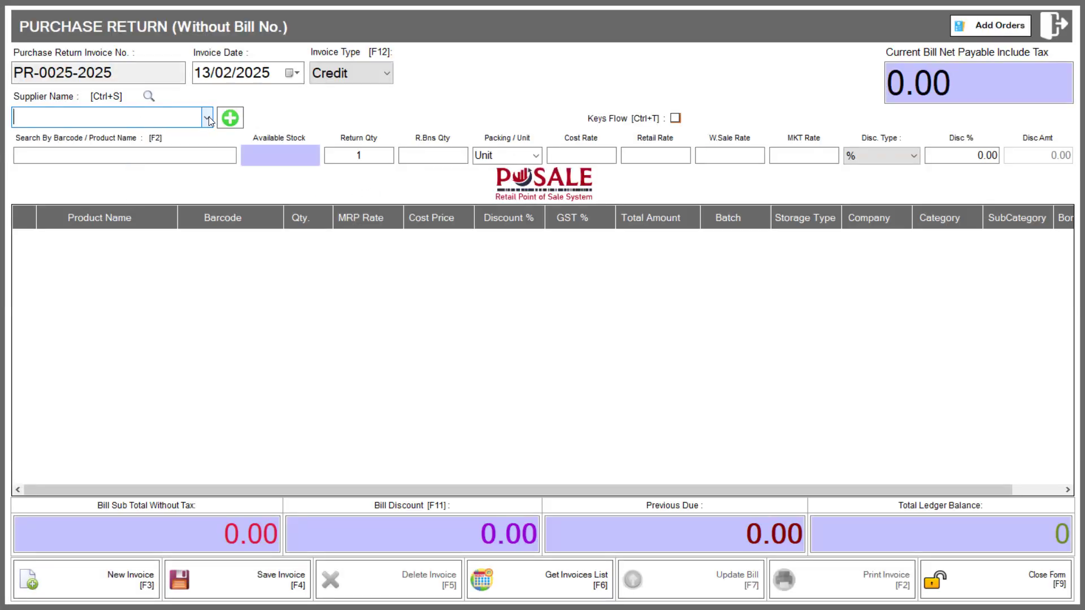
click(207, 117)
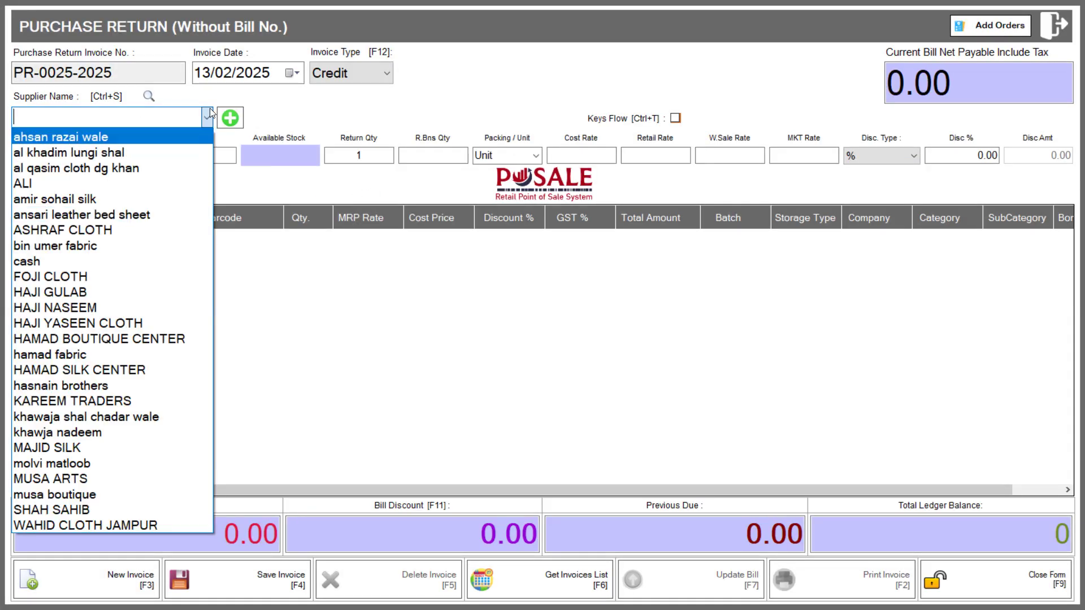
click(209, 114)
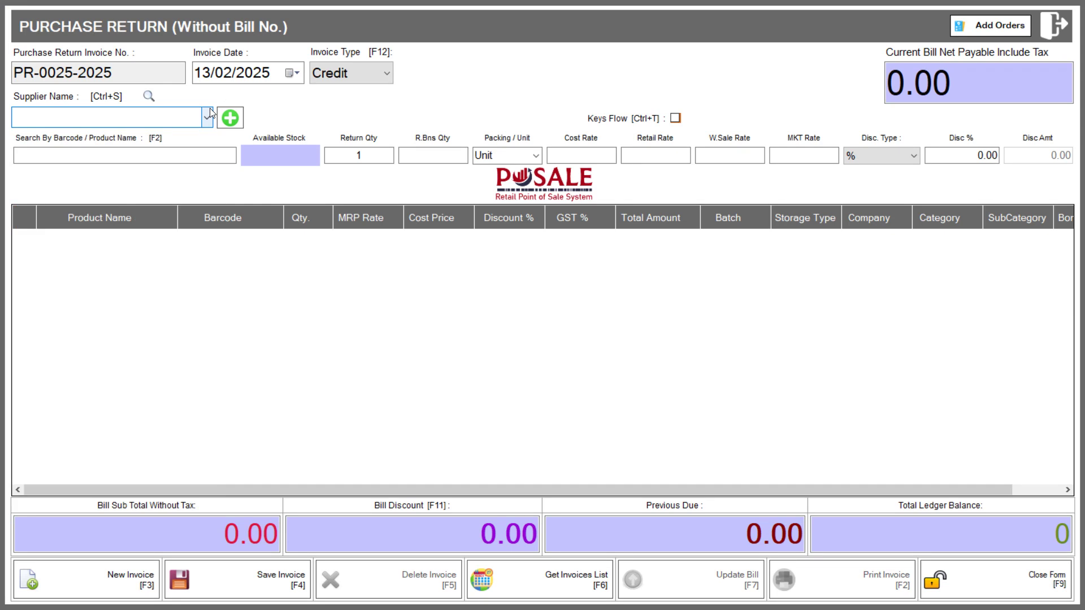
click(200, 157)
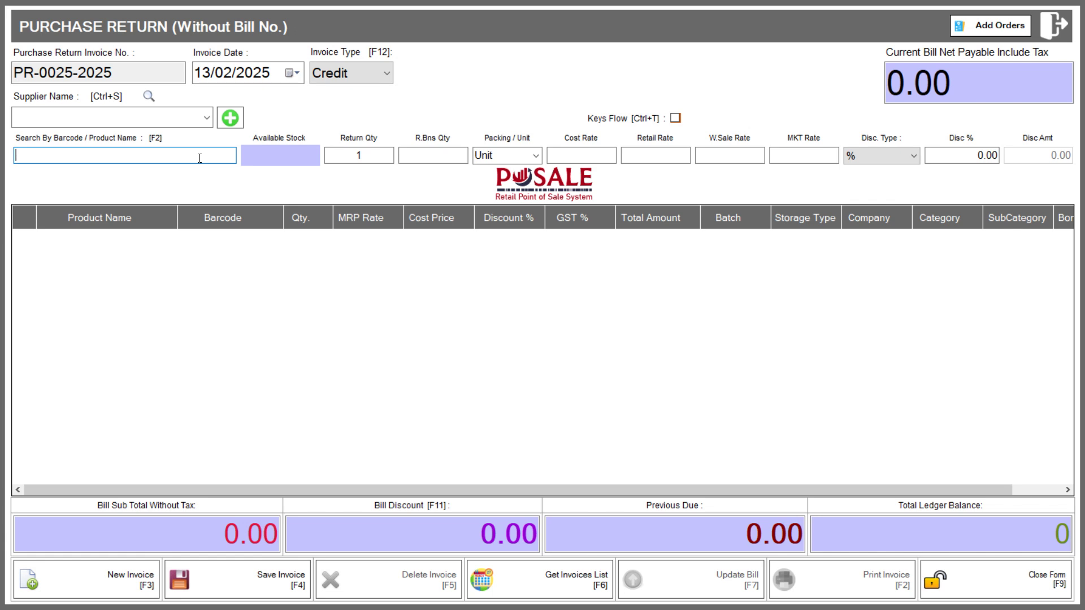
click(1054, 25)
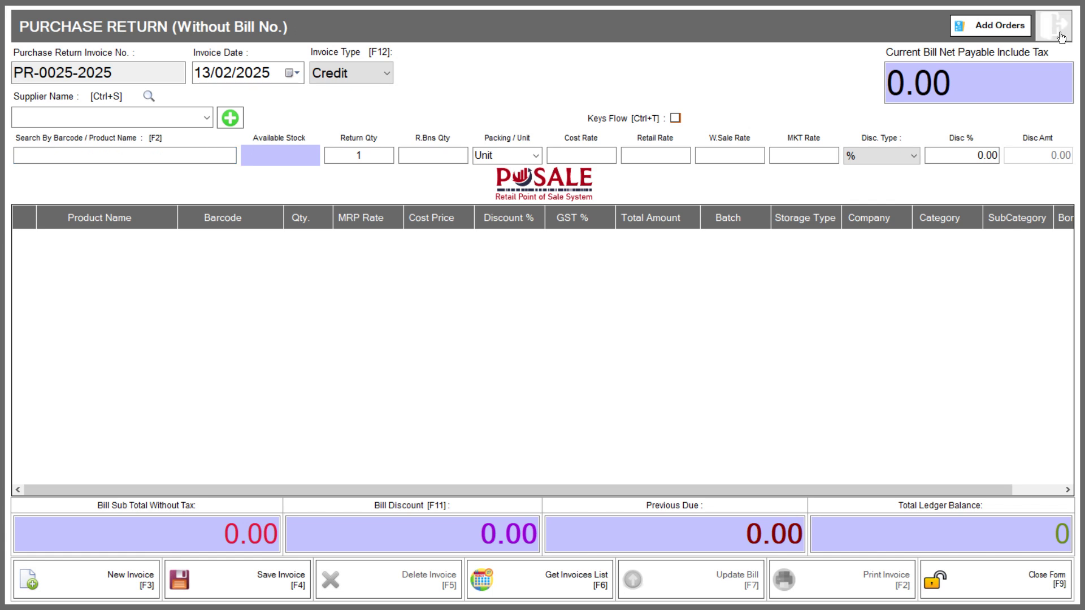